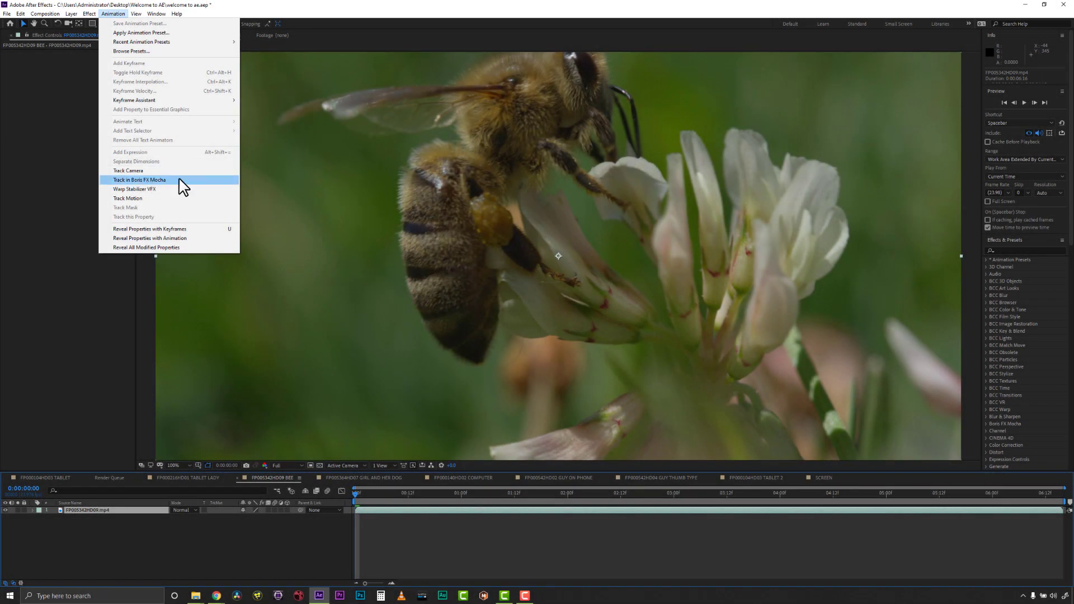
# - Launch Boris FX Mocha on the bee footage via Animation > Track and dismiss the thank-you message
pyautogui.click(180, 179)
pyautogui.click(59, 72)
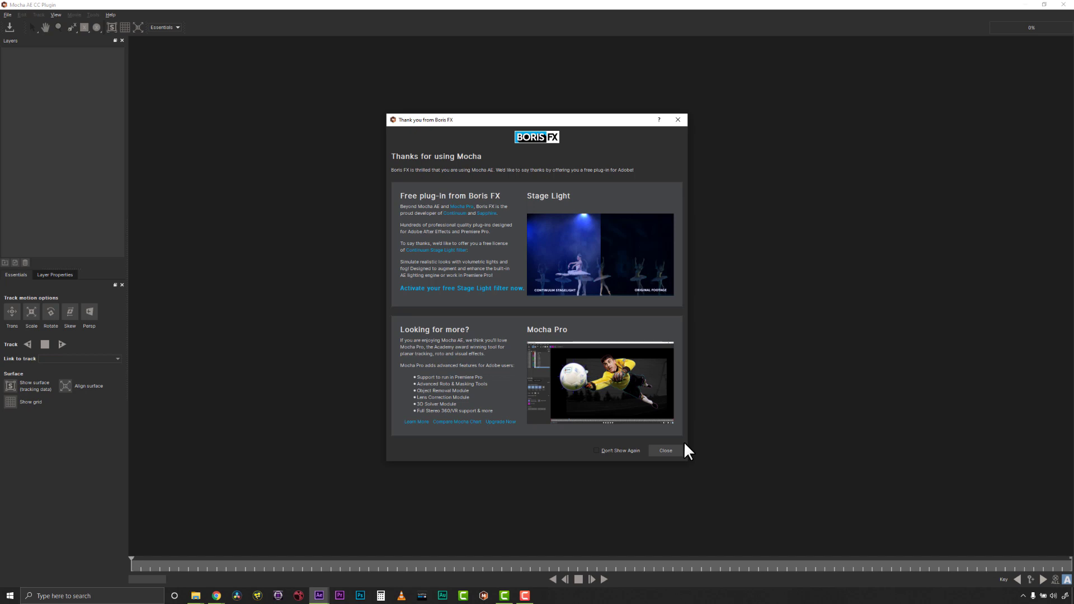
pyautogui.click(665, 451)
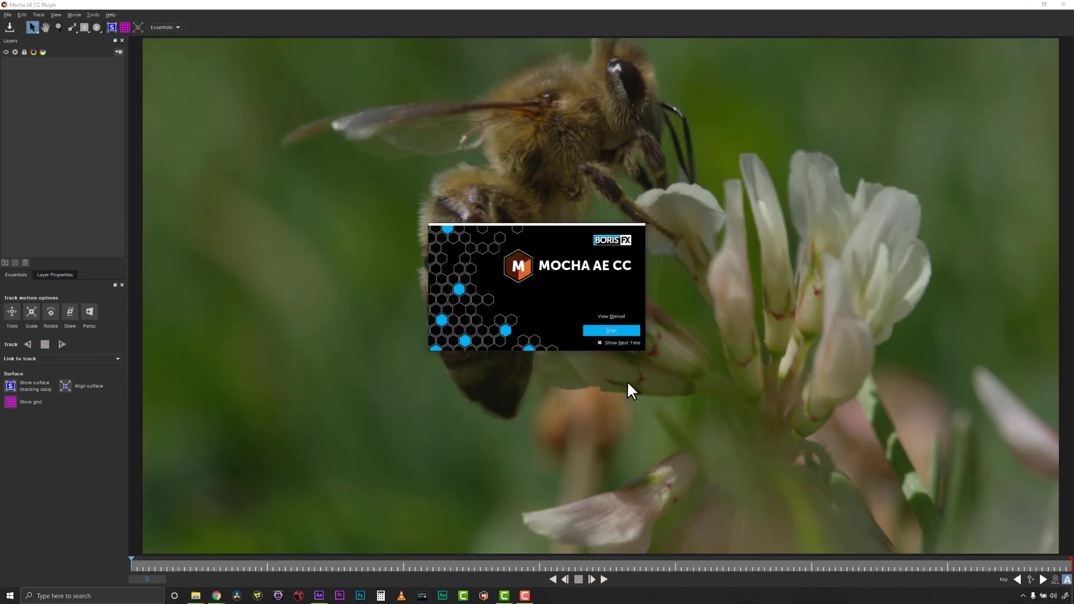
# - Draw a circle on the bee's head, insert the Mocha logo into it, and track forward
pyautogui.click(595, 193)
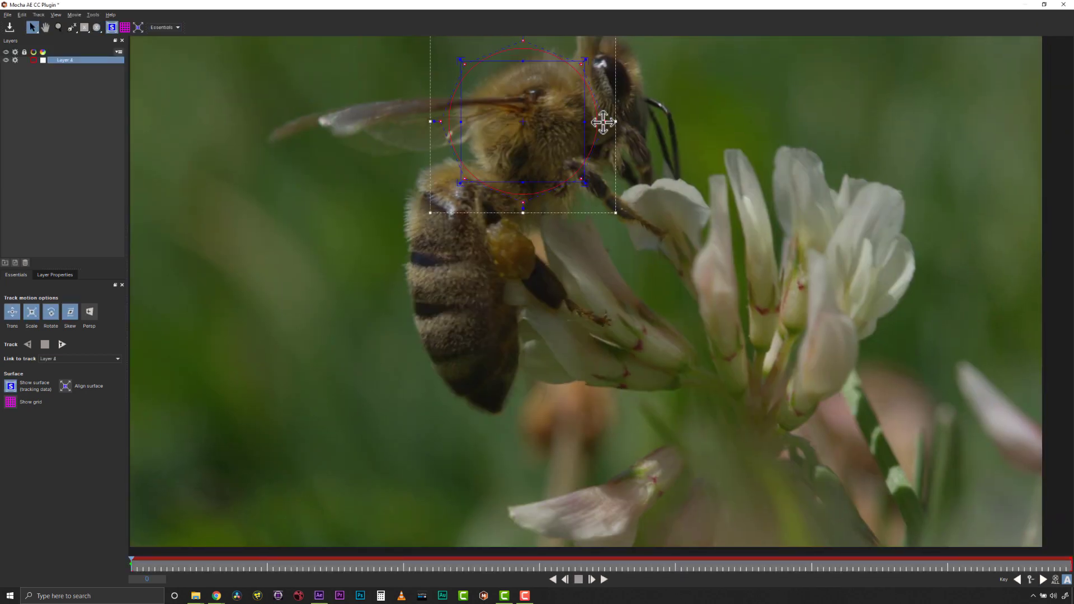
pyautogui.click(80, 323)
pyautogui.moveTo(522, 122); pyautogui.dragTo(468, 141)
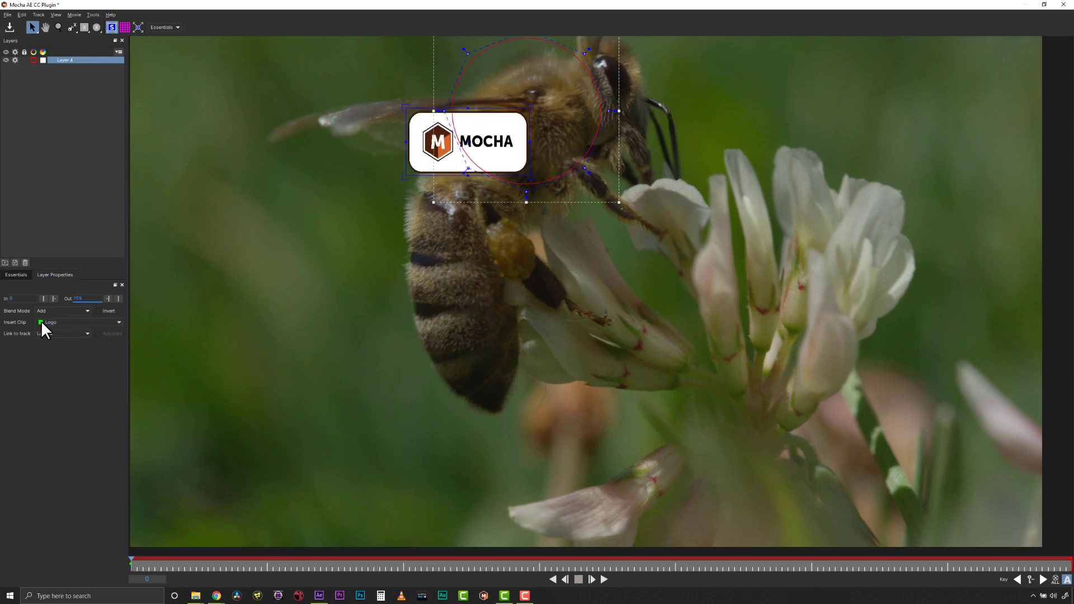
pyautogui.click(59, 343)
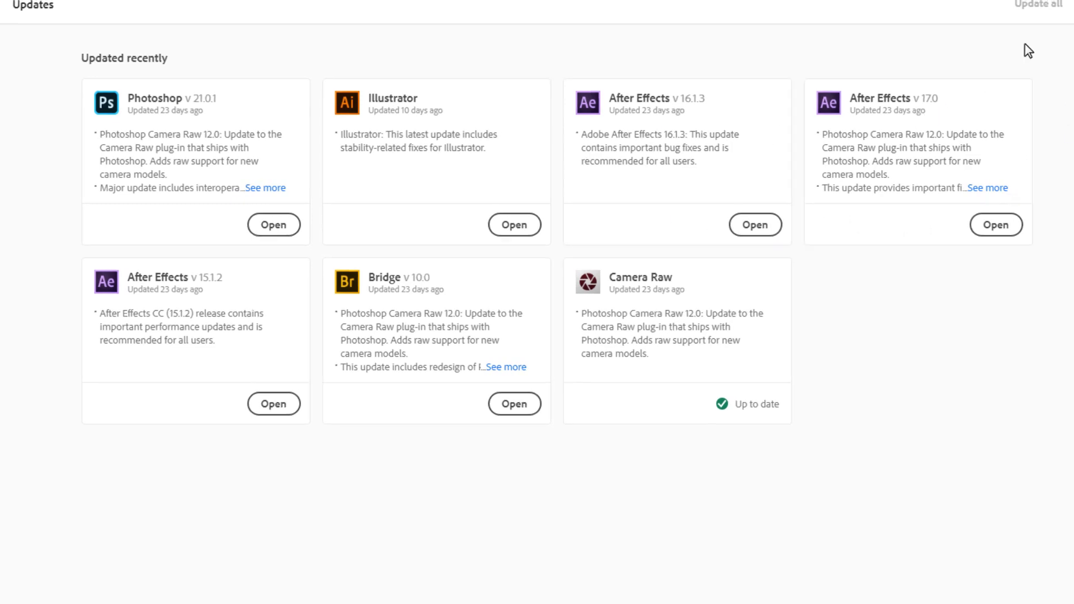
# - Close the Creative Cloud window and launch Mocha tracking on the girl-and-dog layer
pyautogui.click(899, 22)
pyautogui.click(114, 11)
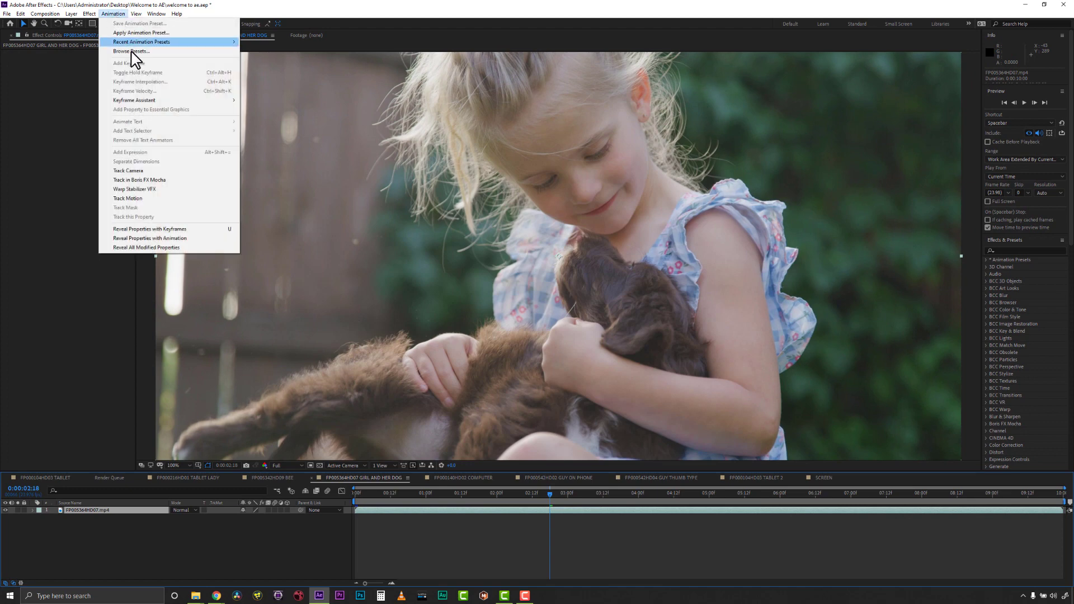
pyautogui.click(163, 178)
pyautogui.click(52, 73)
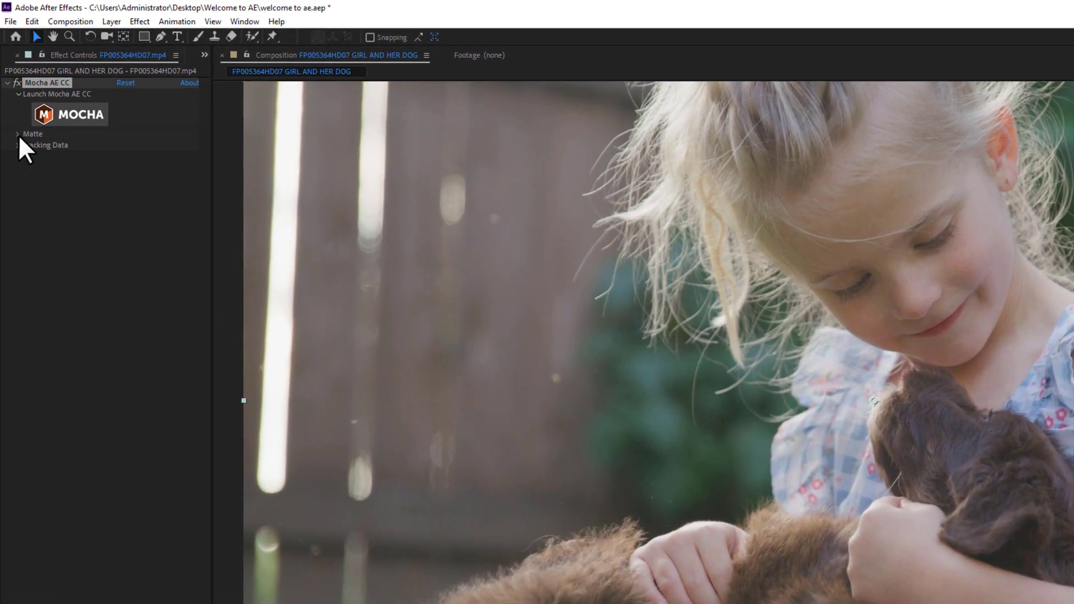
# - Increase Matte feather, turn off Apply Matte, and create AE masks from the Mocha shapes
pyautogui.click(12, 86)
pyautogui.click(19, 223)
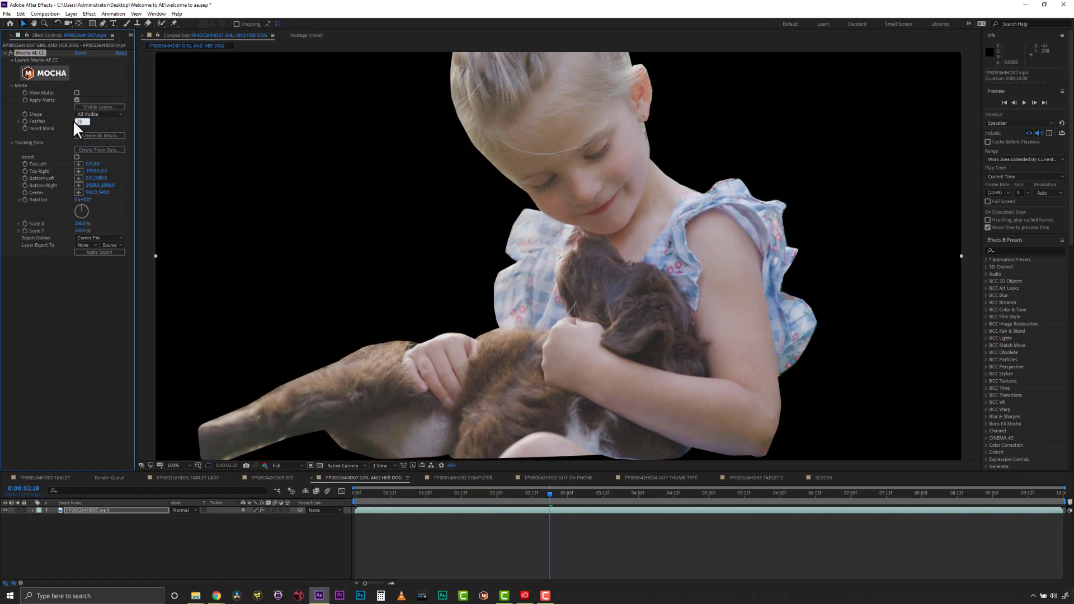
pyautogui.moveTo(73, 121); pyautogui.dragTo(64, 297)
pyautogui.click(77, 100)
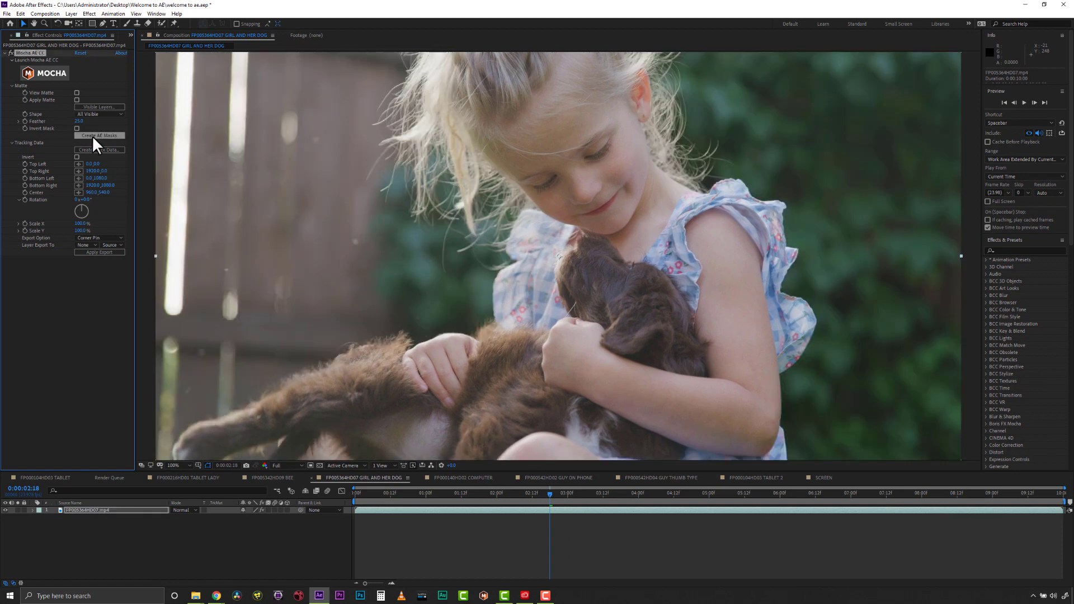
pyautogui.click(91, 136)
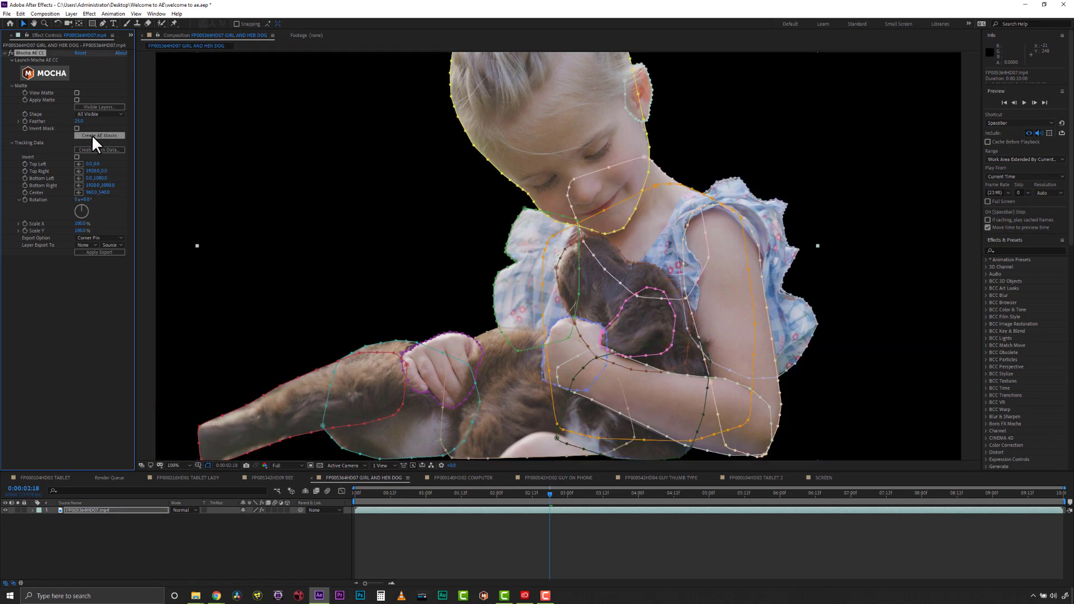
pyautogui.click(49, 71)
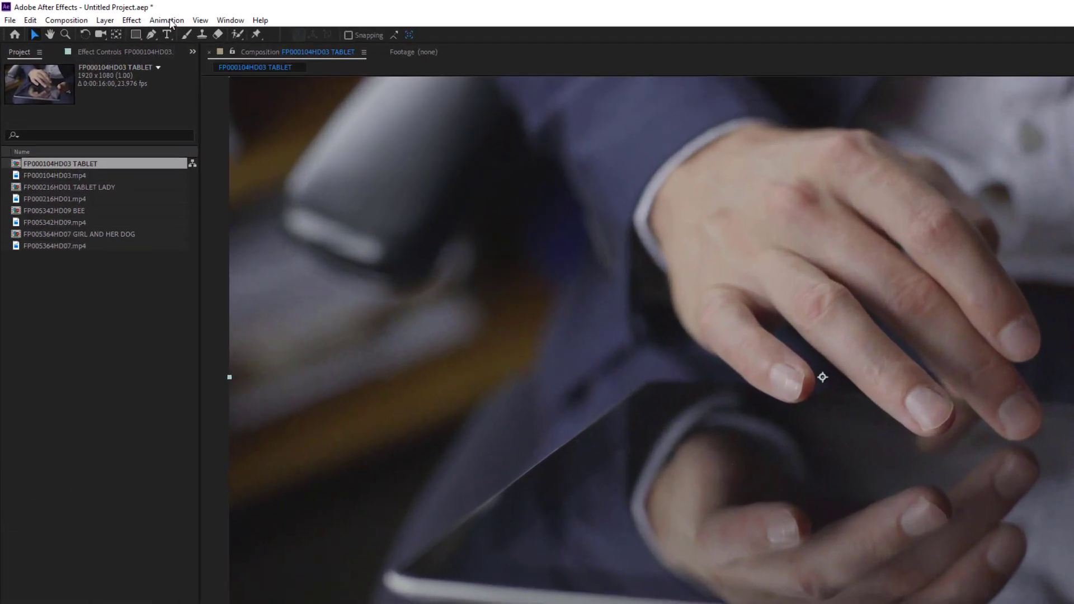
# - Apply Mocha AE CC to the tablet layer, found by searching 'mocha ae' in Effects & Presets
pyautogui.click(207, 25)
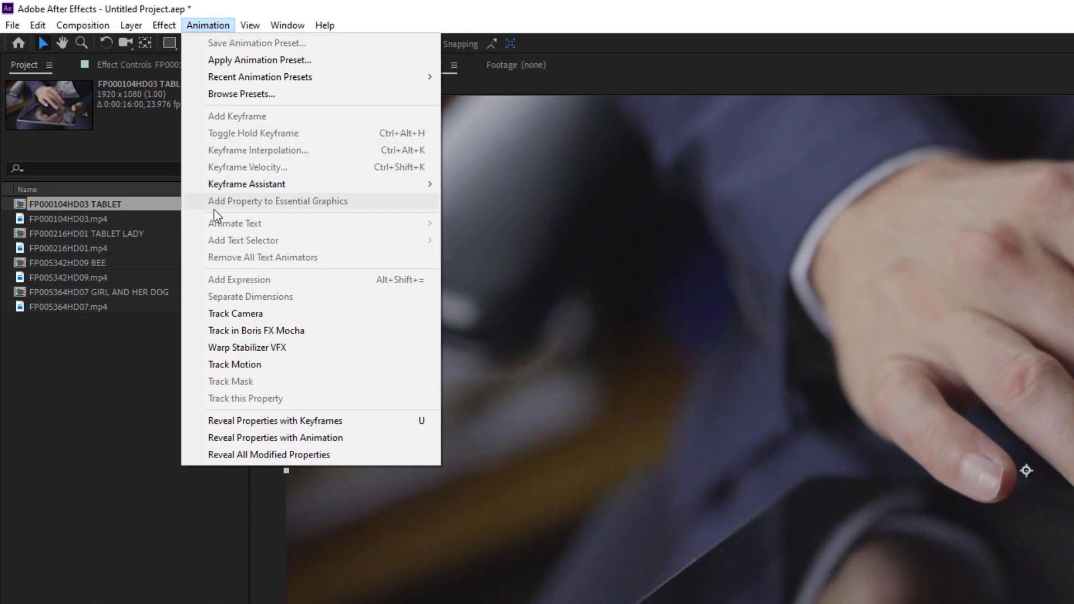
pyautogui.click(249, 332)
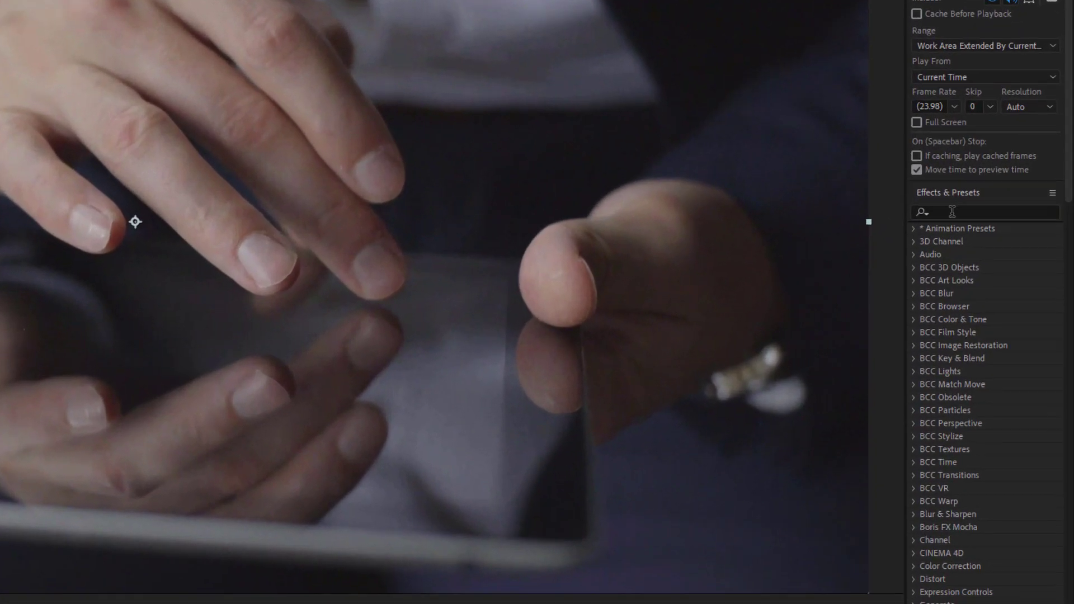
pyautogui.click(1006, 251)
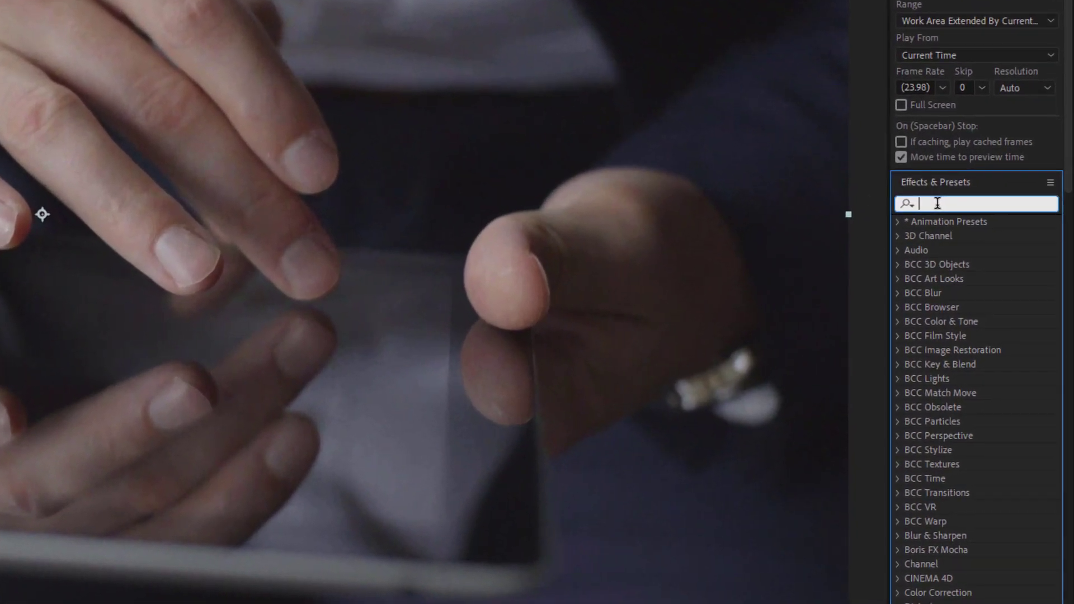
pyautogui.write('mocha ae')
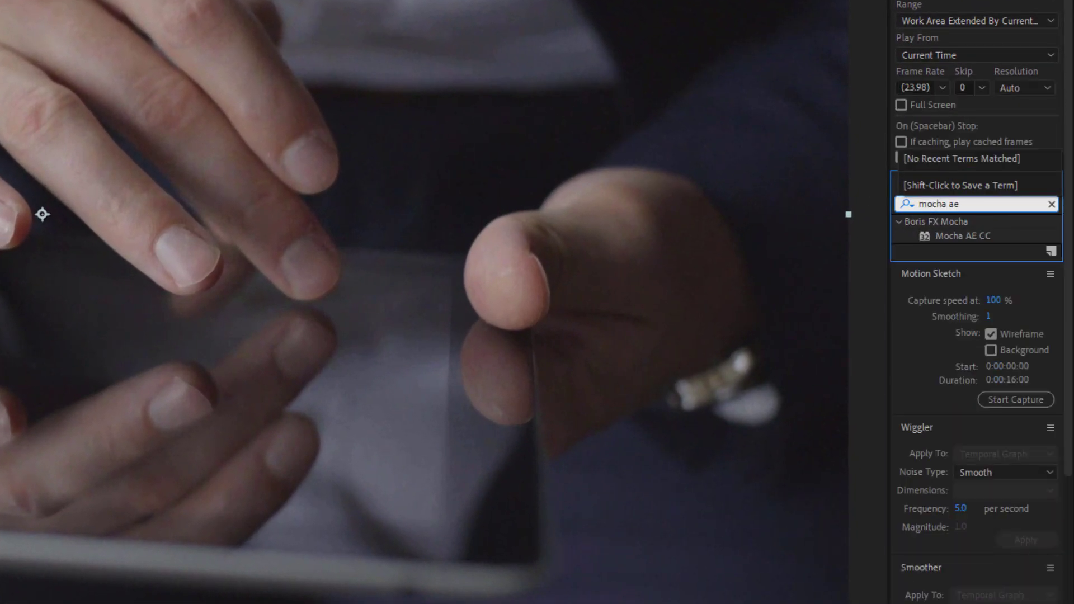
pyautogui.moveTo(970, 231); pyautogui.dragTo(110, 518)
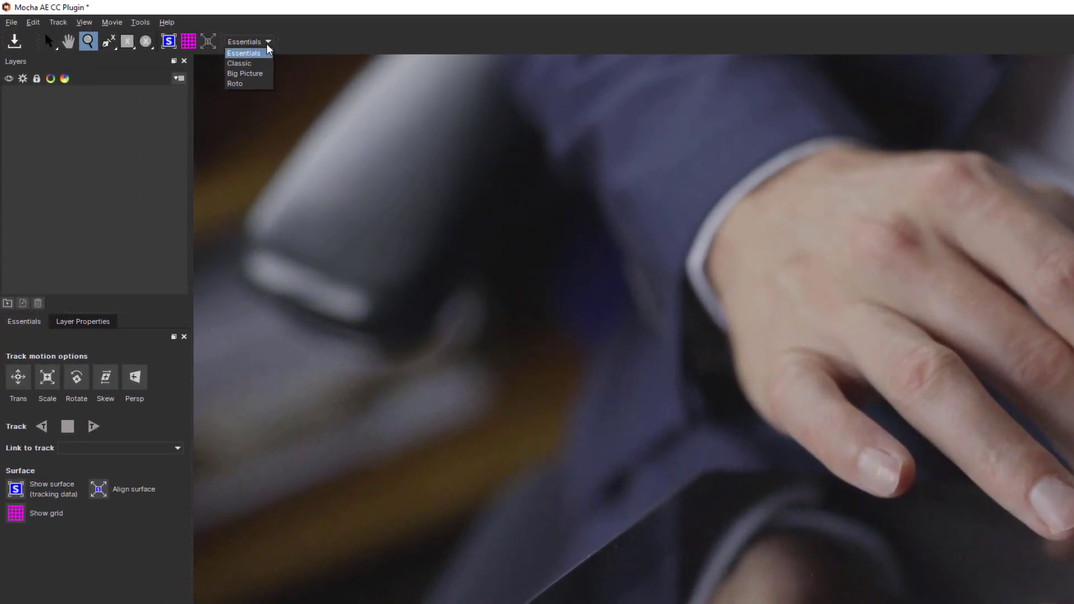
pyautogui.click(267, 45)
pyautogui.click(268, 44)
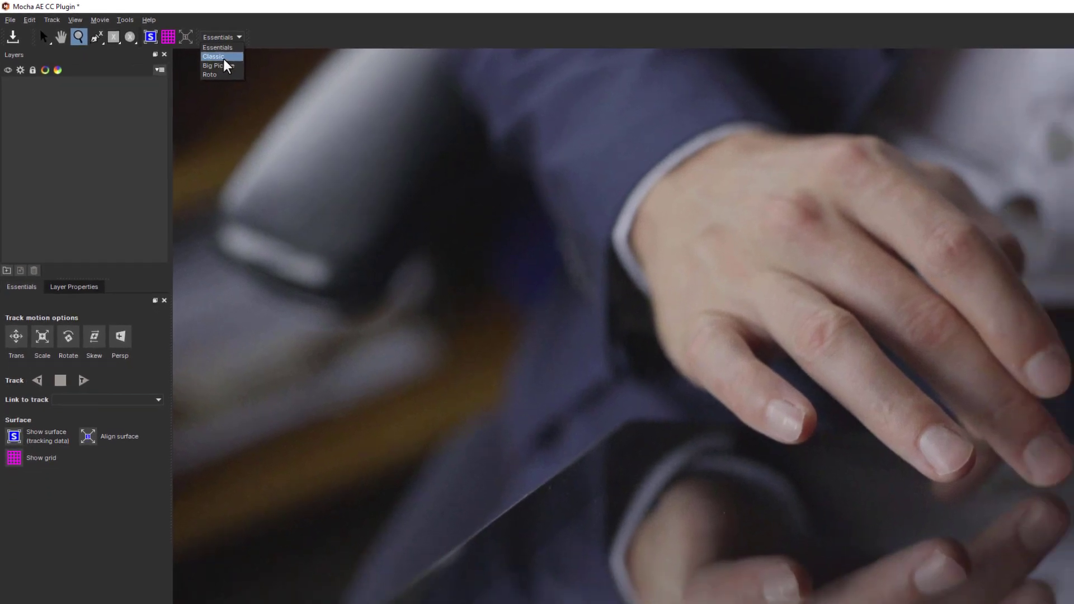
pyautogui.click(223, 58)
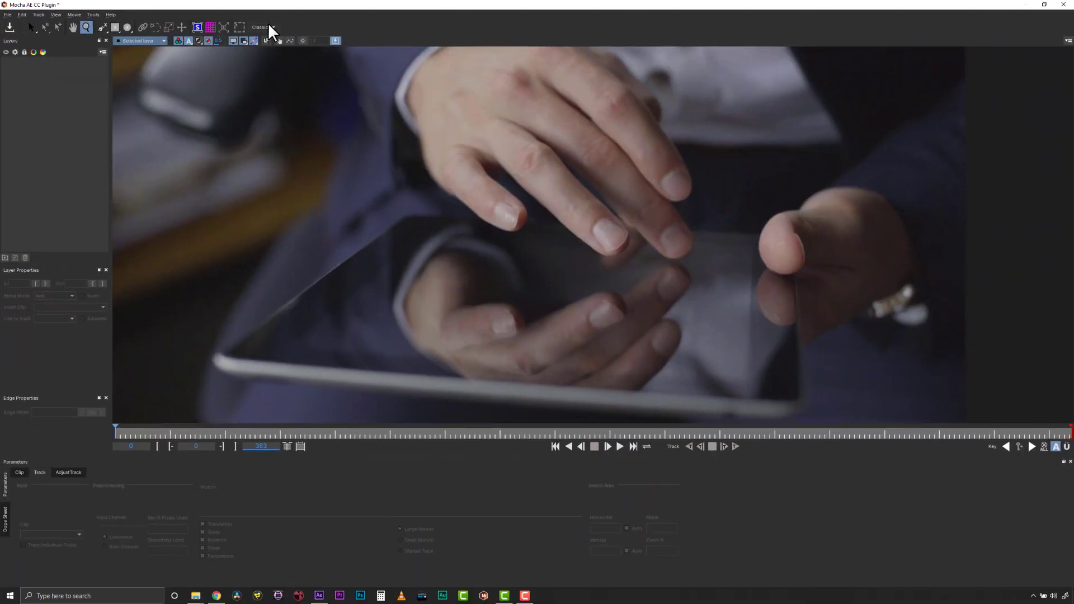
pyautogui.click(270, 32)
pyautogui.click(268, 35)
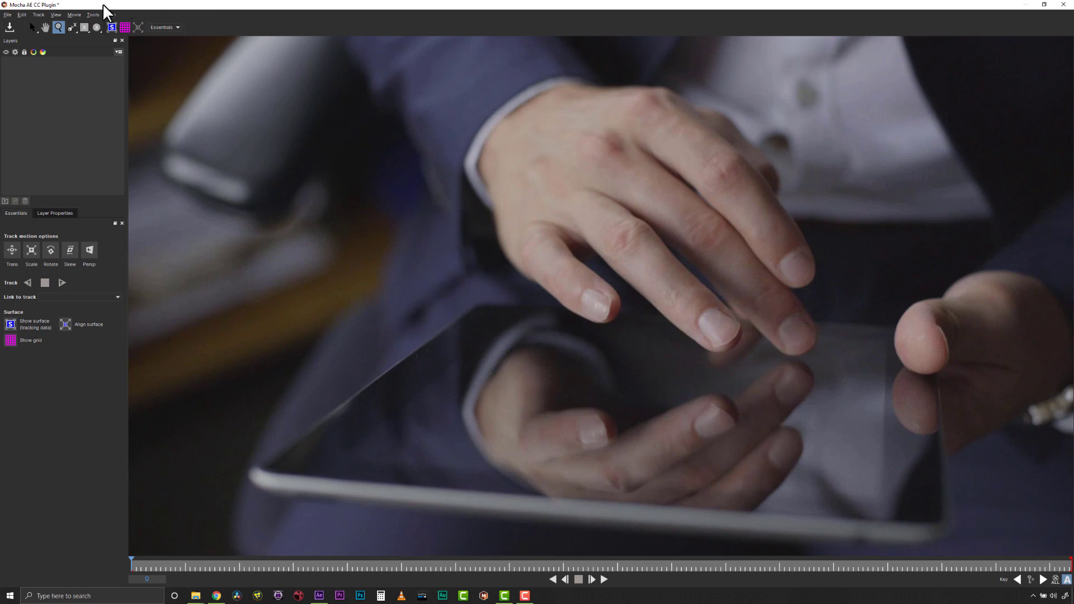
# - Pick the X-Spline tool and outline the tablet's lower edge out to its right corner
pyautogui.click(73, 27)
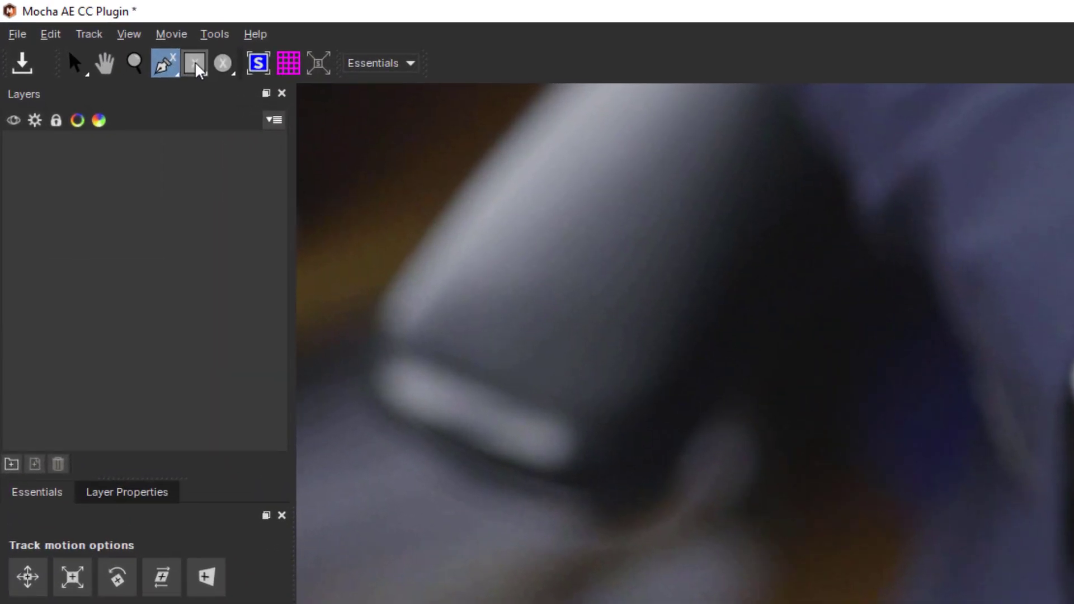
pyautogui.click(196, 65)
pyautogui.click(225, 66)
pyautogui.click(167, 64)
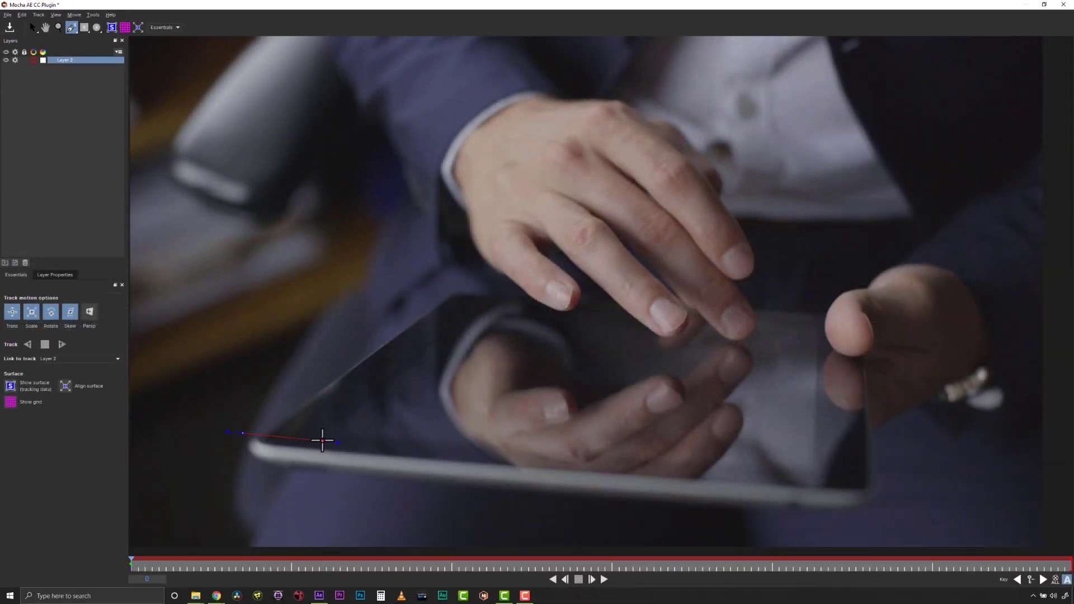
pyautogui.click(324, 440)
pyautogui.click(553, 480)
pyautogui.click(725, 484)
pyautogui.click(830, 489)
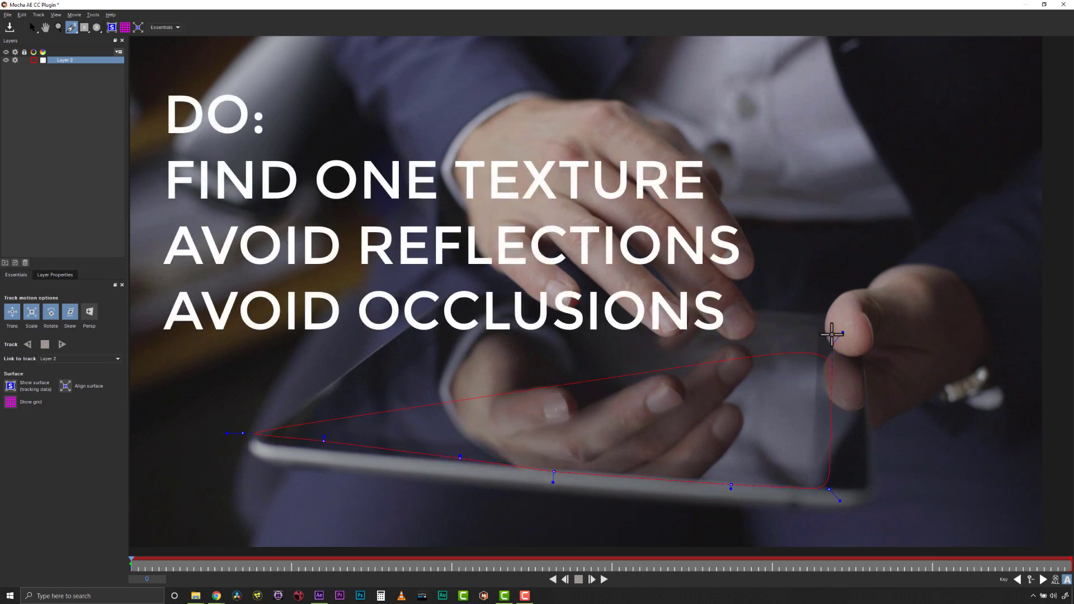
# - Continue the outline around the thumb tip, down the right edge, along the bottom, and close it
pyautogui.click(834, 328)
pyautogui.click(874, 321)
pyautogui.click(881, 383)
pyautogui.click(888, 475)
pyautogui.click(878, 499)
pyautogui.click(839, 513)
pyautogui.click(750, 505)
pyautogui.click(445, 485)
pyautogui.click(275, 472)
pyautogui.rightClick(237, 453)
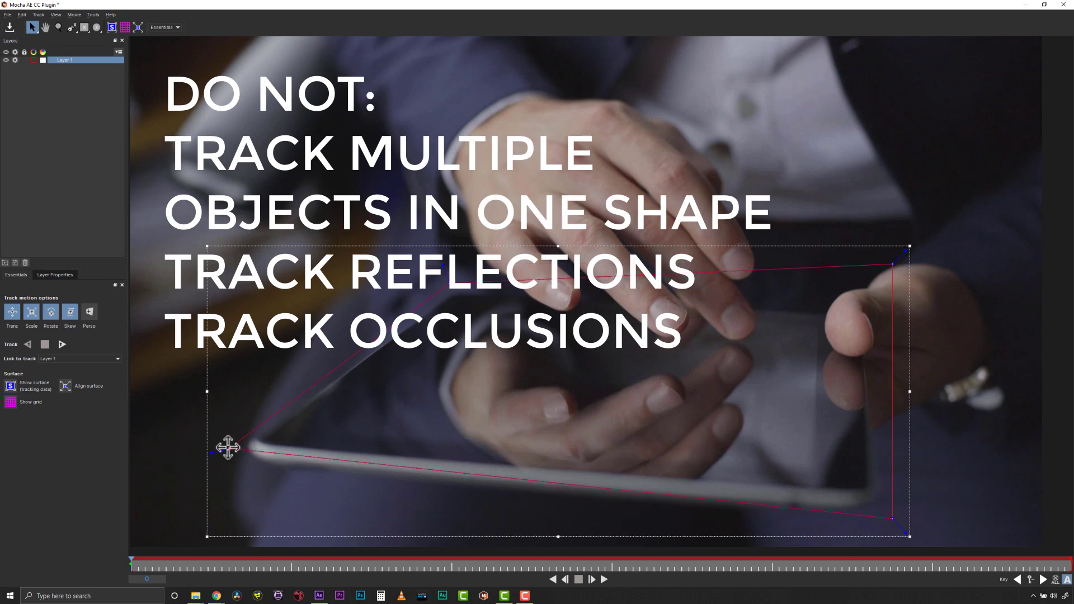
# - Pull the previous shape's top-right corner inward and outline the tapping hand as a closed shape
pyautogui.moveTo(893, 265); pyautogui.dragTo(865, 294)
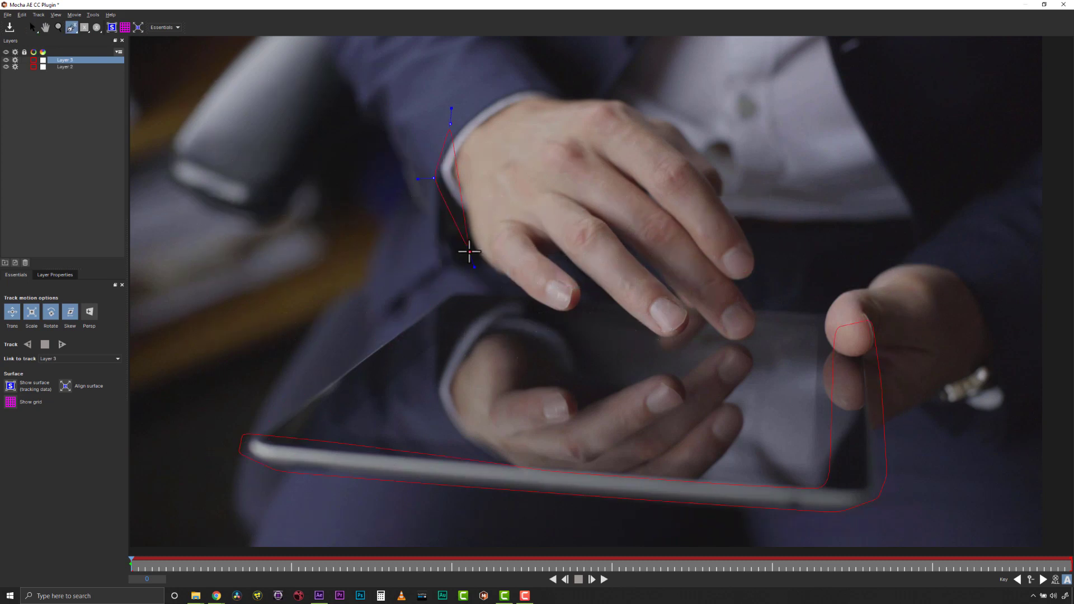
pyautogui.click(469, 251)
pyautogui.click(530, 322)
pyautogui.click(667, 354)
pyautogui.click(781, 349)
pyautogui.click(783, 263)
pyautogui.click(737, 166)
pyautogui.click(682, 102)
pyautogui.click(594, 65)
pyautogui.click(539, 69)
pyautogui.click(520, 74)
pyautogui.rightClick(520, 74)
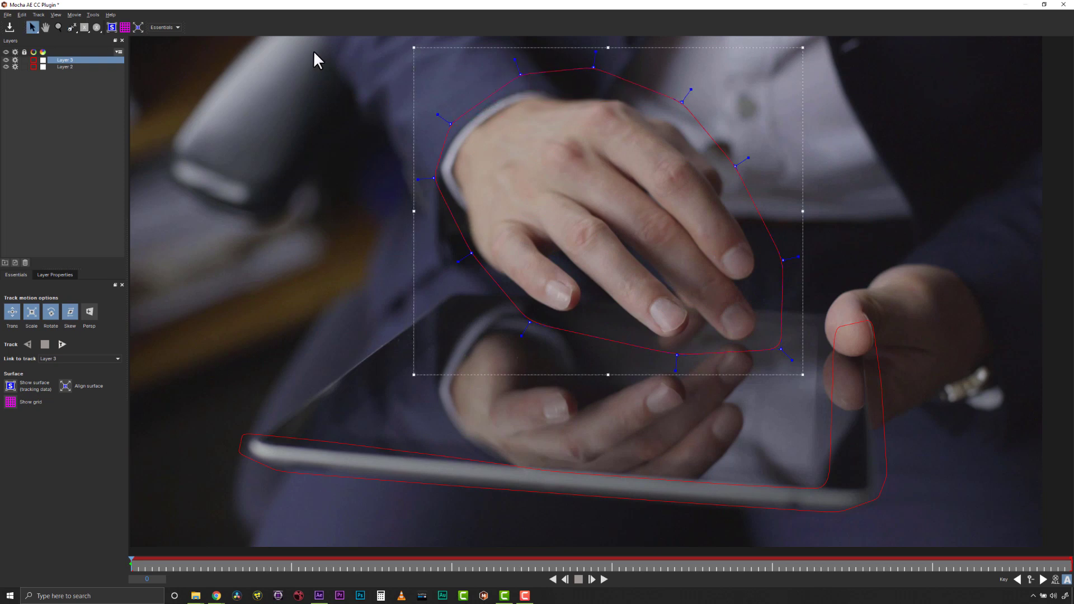
# - Draw a new X-spline shape around the thumb, moving its last point out near the ring
pyautogui.click(71, 27)
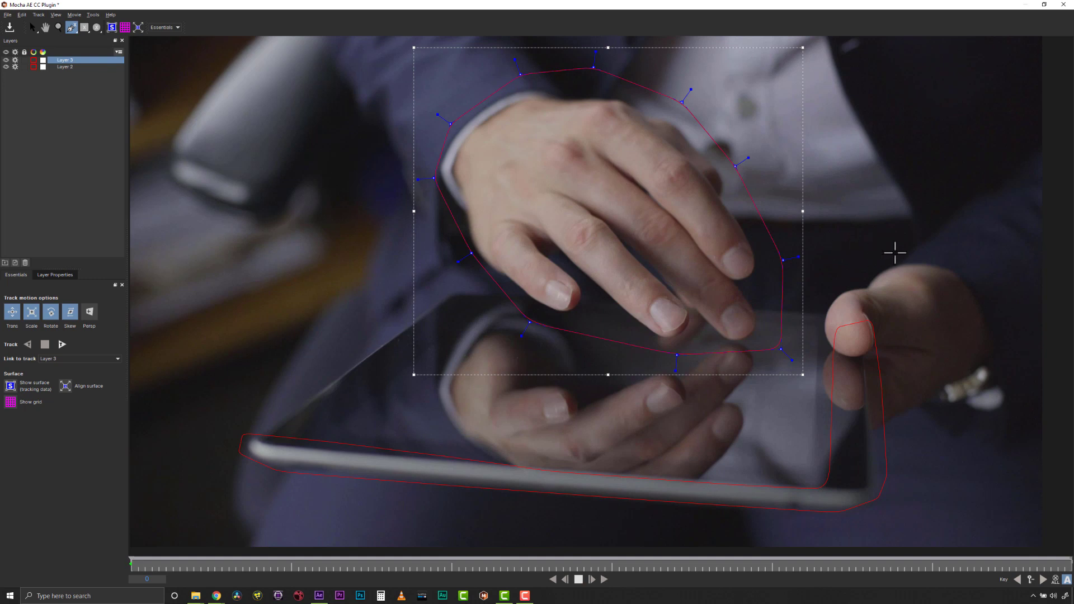
pyautogui.click(920, 256)
pyautogui.click(854, 263)
pyautogui.click(821, 310)
pyautogui.click(829, 368)
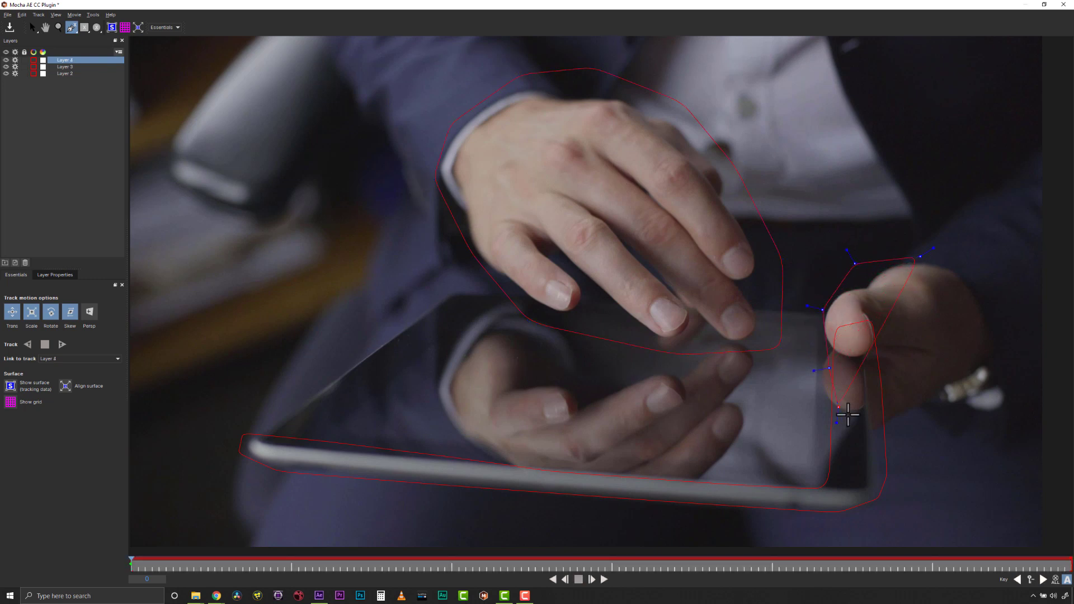
pyautogui.click(868, 422)
pyautogui.click(924, 421)
pyautogui.click(934, 418)
pyautogui.moveTo(949, 400); pyautogui.dragTo(1008, 367)
pyautogui.click(979, 275)
pyautogui.press('s')
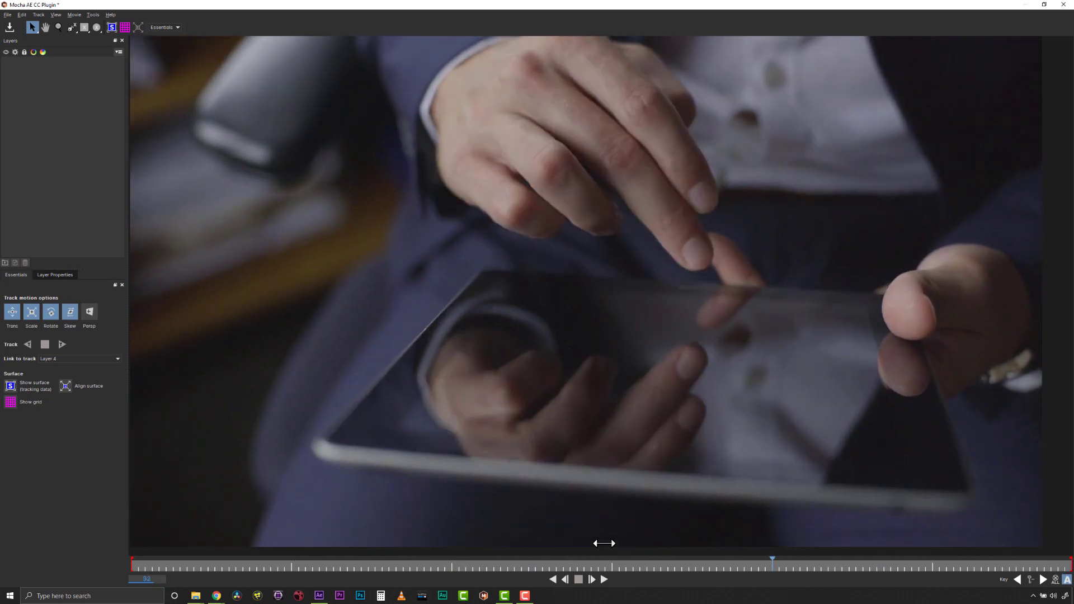
# - Return to an earlier frame and add points outlining the tablet edge
pyautogui.moveTo(703, 552); pyautogui.dragTo(238, 506)
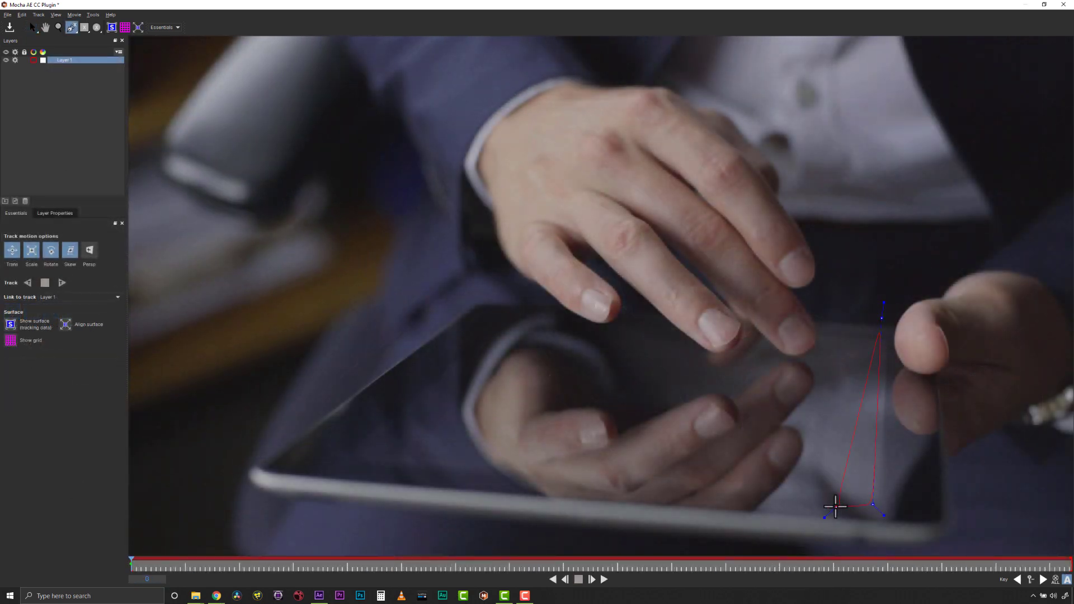
pyautogui.click(367, 495)
pyautogui.click(250, 470)
pyautogui.click(255, 507)
pyautogui.click(727, 534)
pyautogui.click(862, 551)
pyautogui.click(962, 549)
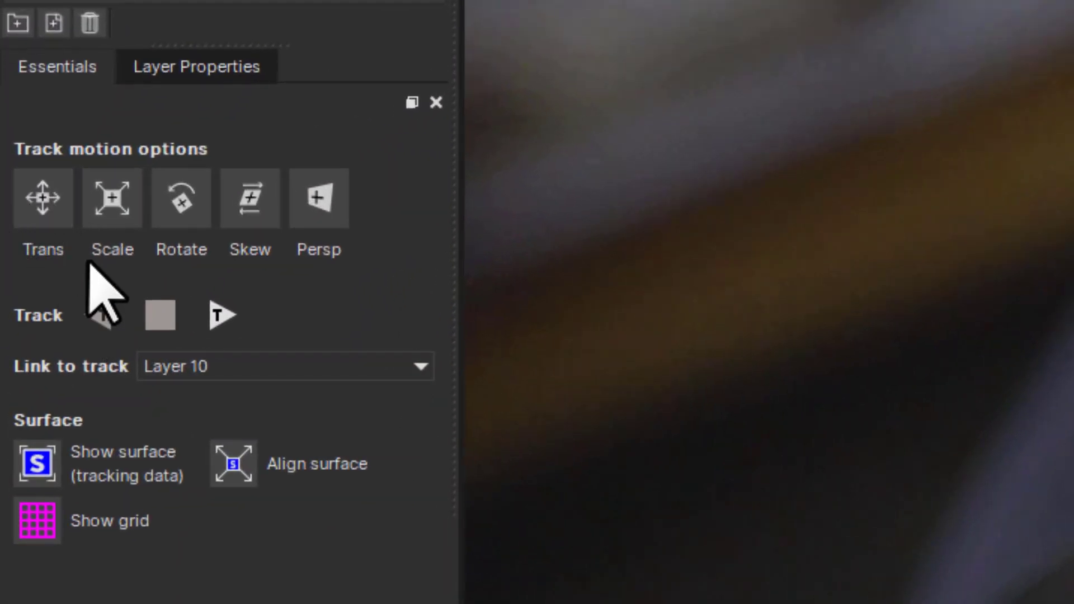
# - Enable translation, scale, rotation, skew and perspective tracking and move the planar surface onto the hand
pyautogui.click(44, 201)
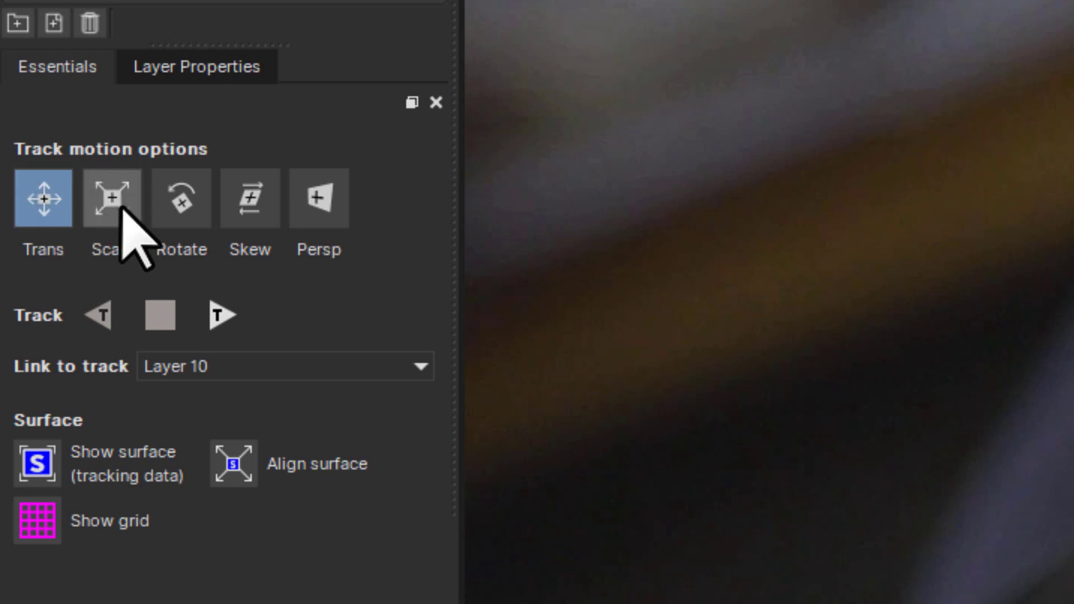
pyautogui.click(120, 205)
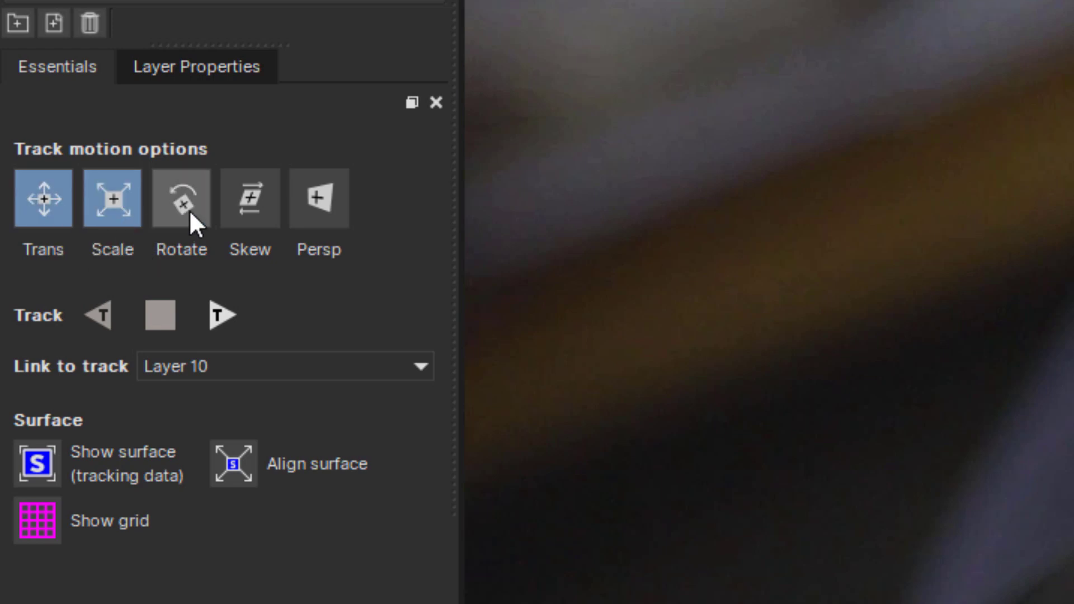
pyautogui.click(189, 210)
pyautogui.click(261, 202)
pyautogui.click(320, 200)
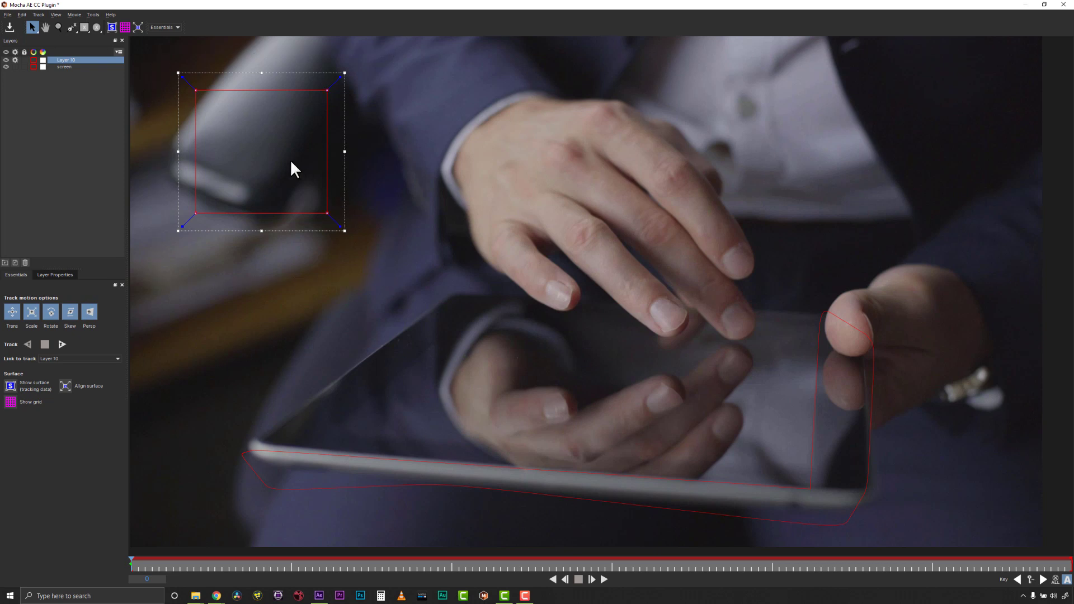
pyautogui.moveTo(324, 88); pyautogui.dragTo(636, 111)
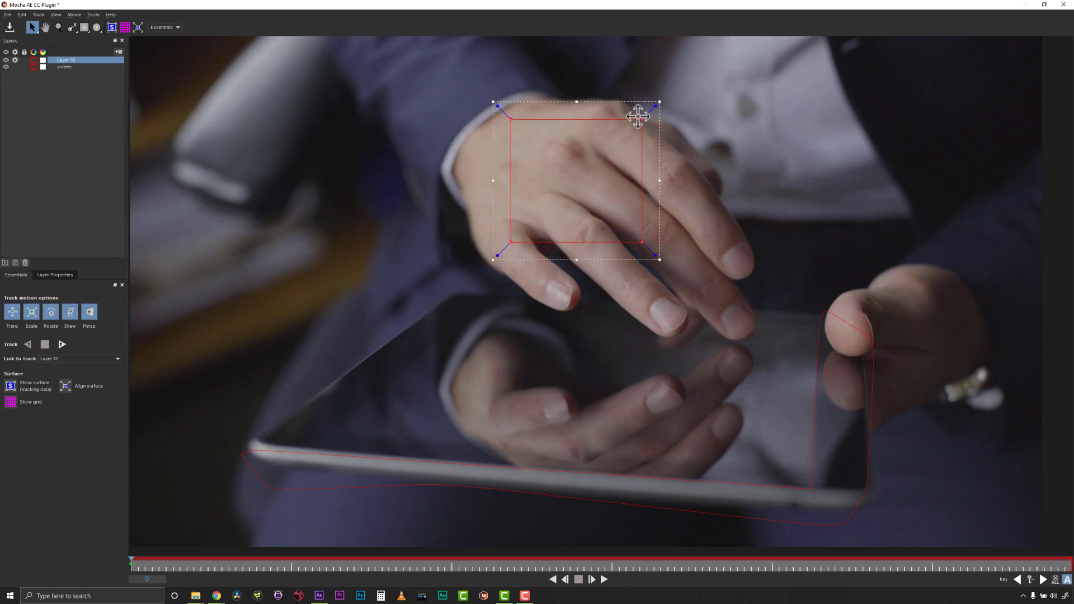
pyautogui.click(11, 312)
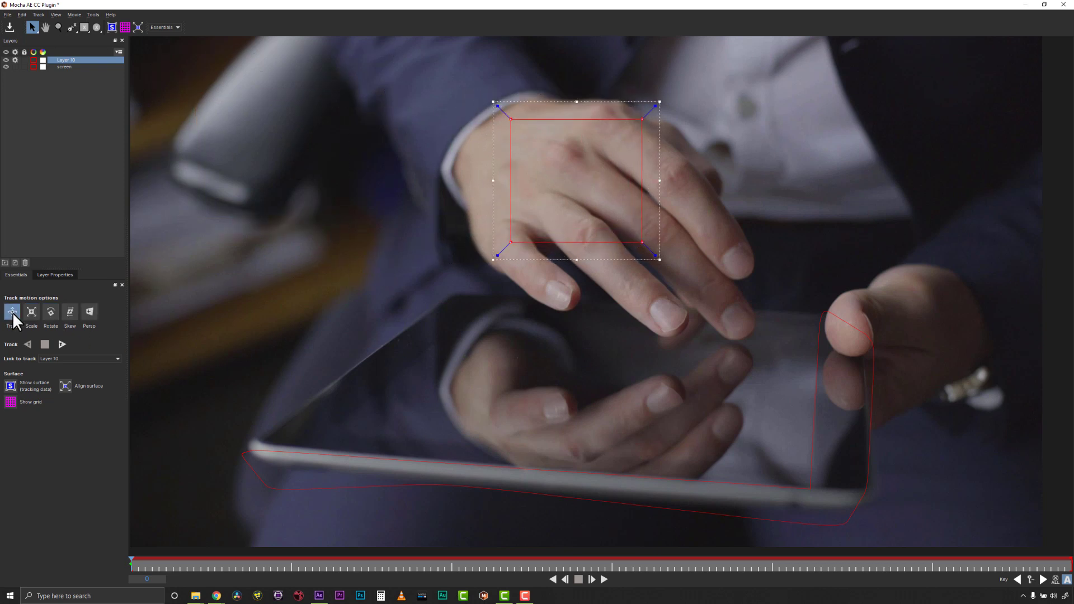
# - Draw a closed X-spline around the tapping finger, then select the screen layer's shape
pyautogui.hotkey('ctrl', 'l')
pyautogui.click(555, 195)
pyautogui.click(608, 223)
pyautogui.click(621, 246)
pyautogui.click(659, 280)
pyautogui.click(682, 322)
pyautogui.click(661, 336)
pyautogui.click(606, 295)
pyautogui.click(569, 260)
pyautogui.click(542, 225)
pyautogui.rightClick(546, 214)
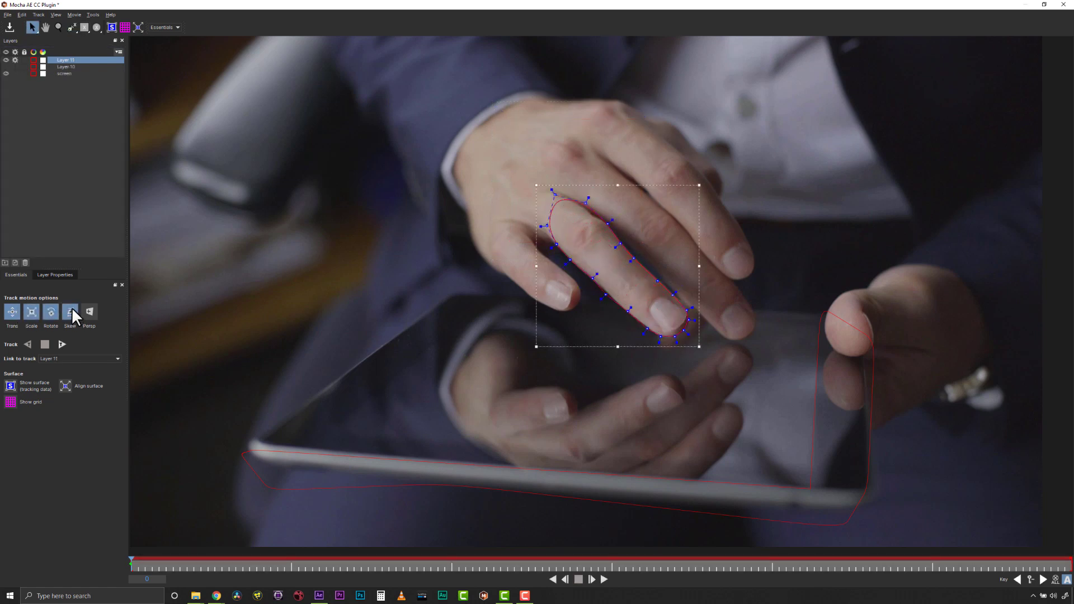
pyautogui.click(347, 451)
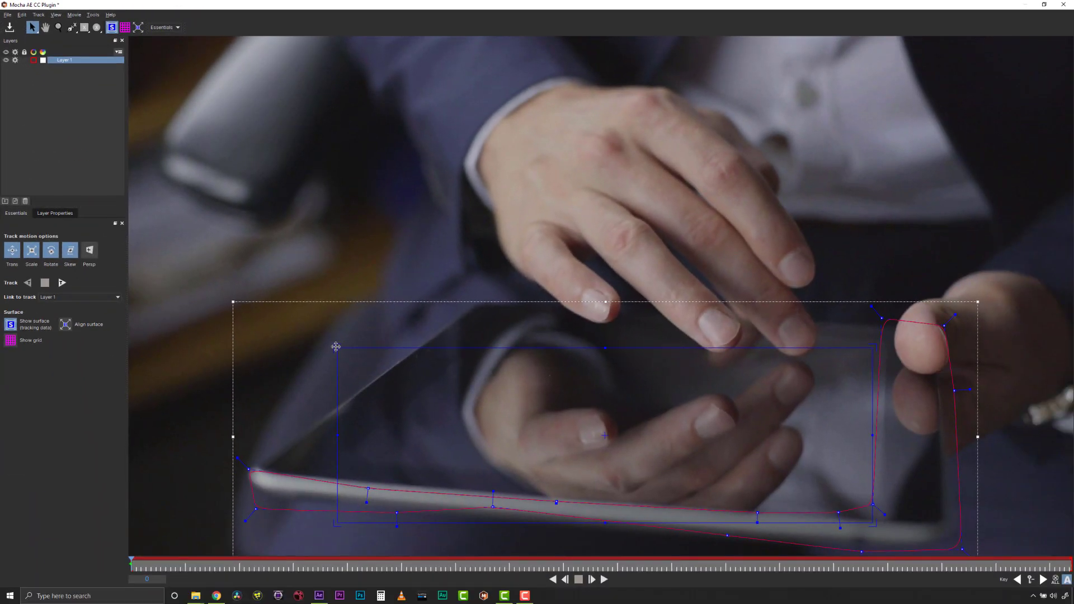
# - Drag the four surface corners onto the tablet screen corners and track the screen layer forward
pyautogui.moveTo(335, 346)
pyautogui.mouseDown()
pyautogui.moveTo(474, 310)
pyautogui.moveTo(496, 316)
pyautogui.mouseUp()
pyautogui.moveTo(873, 347); pyautogui.dragTo(888, 338)
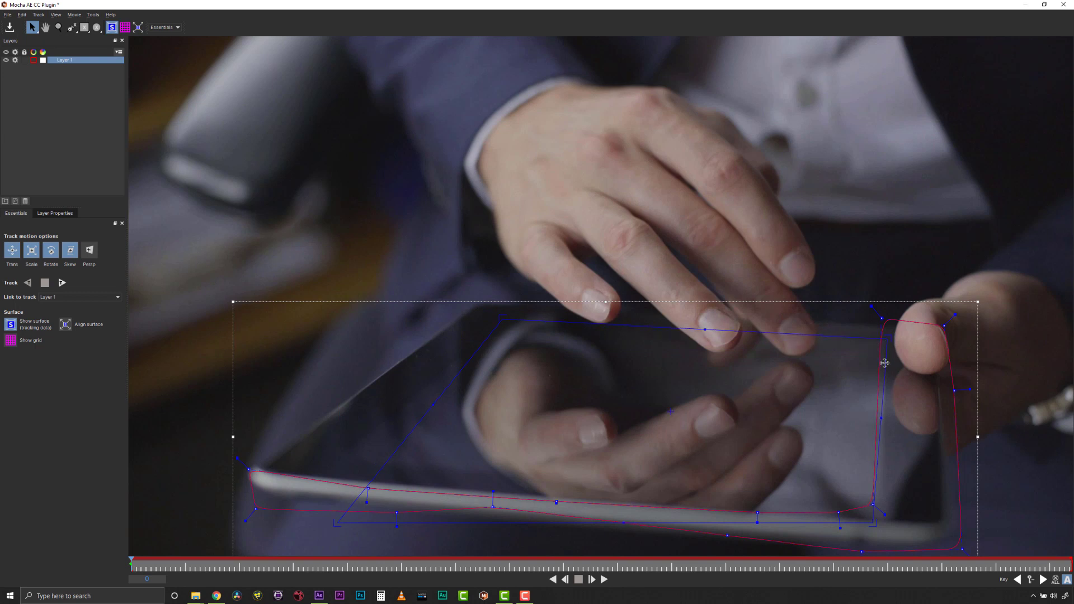
pyautogui.moveTo(877, 524); pyautogui.dragTo(877, 504)
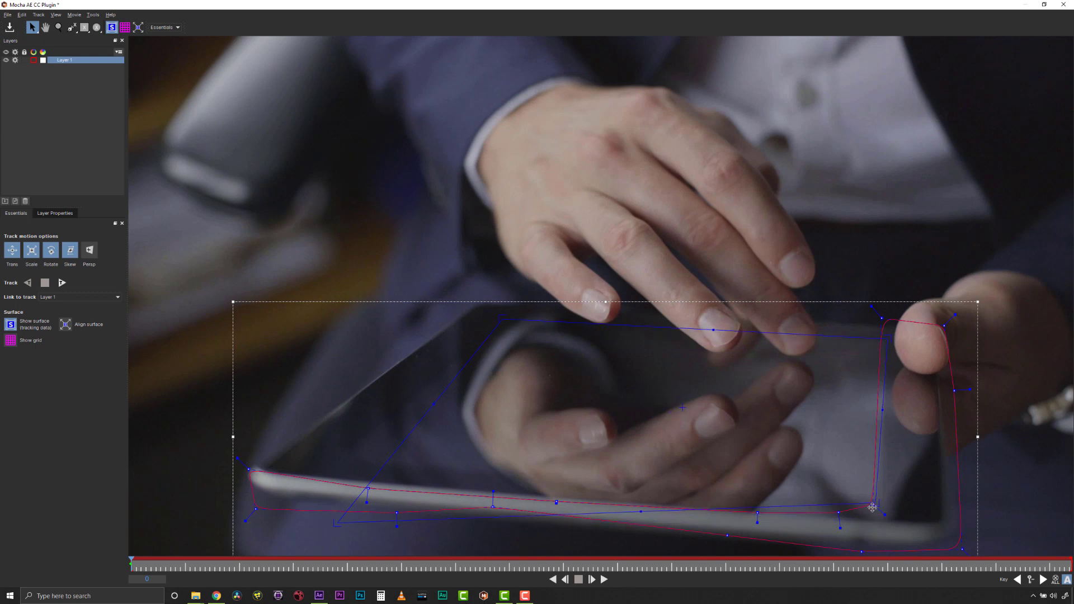
pyautogui.moveTo(339, 522); pyautogui.dragTo(340, 456)
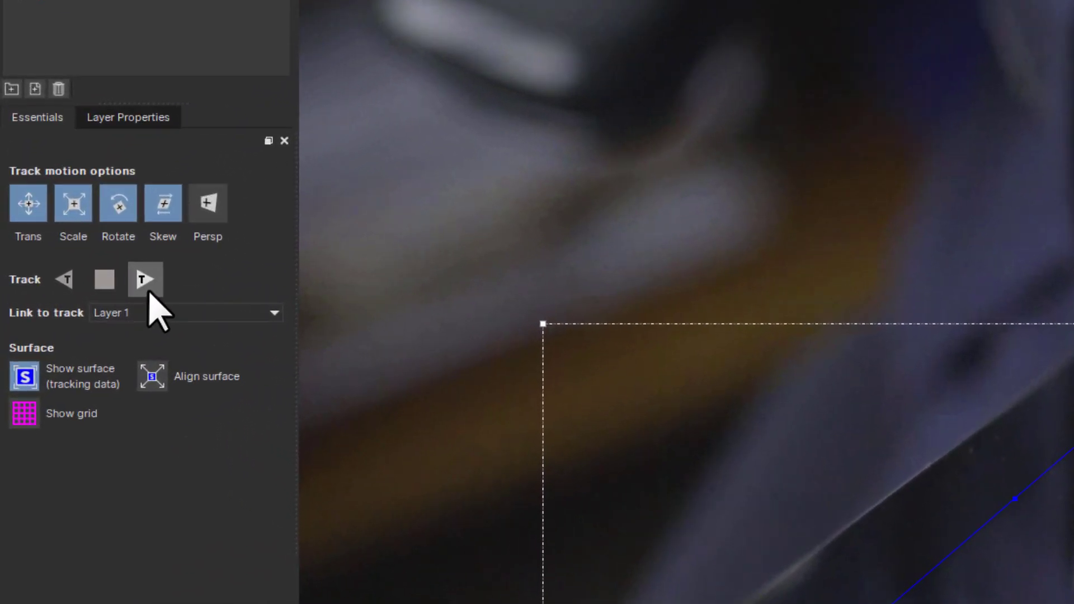
pyautogui.click(145, 280)
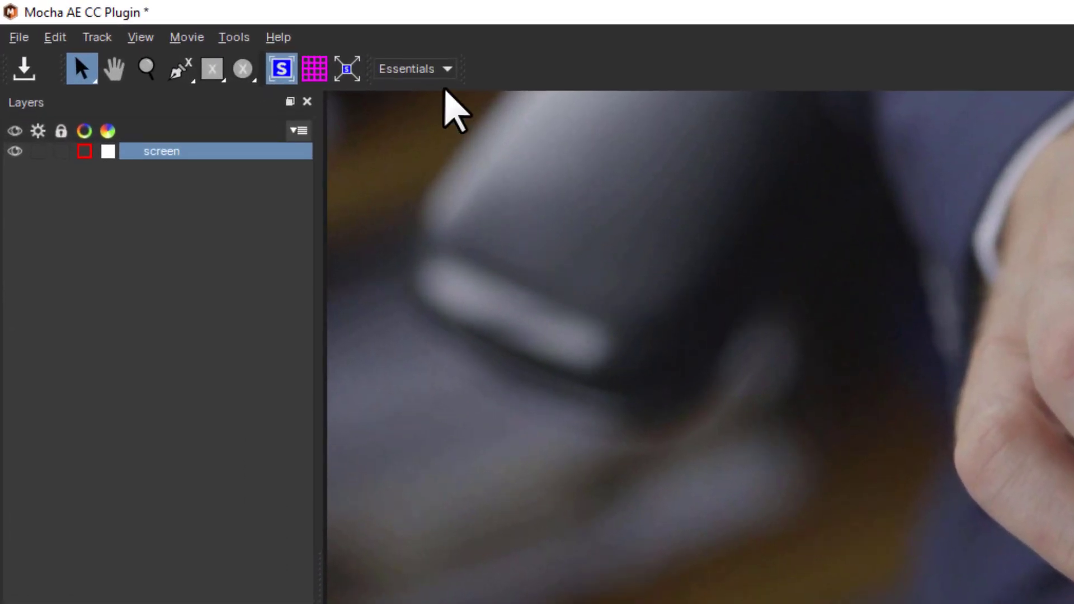
# - Switch to the Classic workspace, set Min % Pixels Used to 100, then change layouts again
pyautogui.click(420, 70)
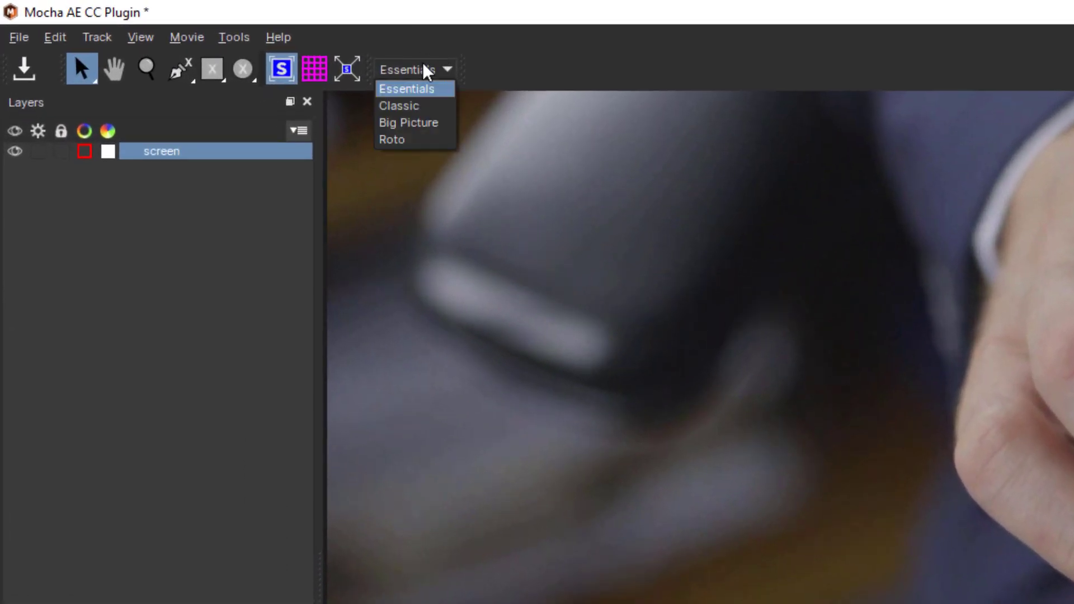
pyautogui.click(421, 110)
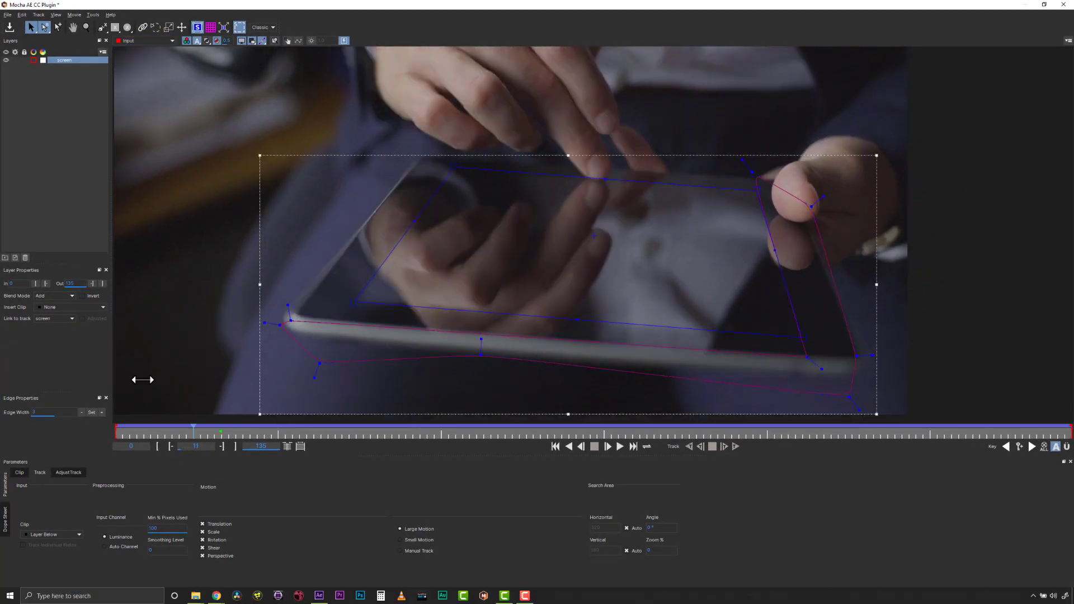
pyautogui.click(168, 528)
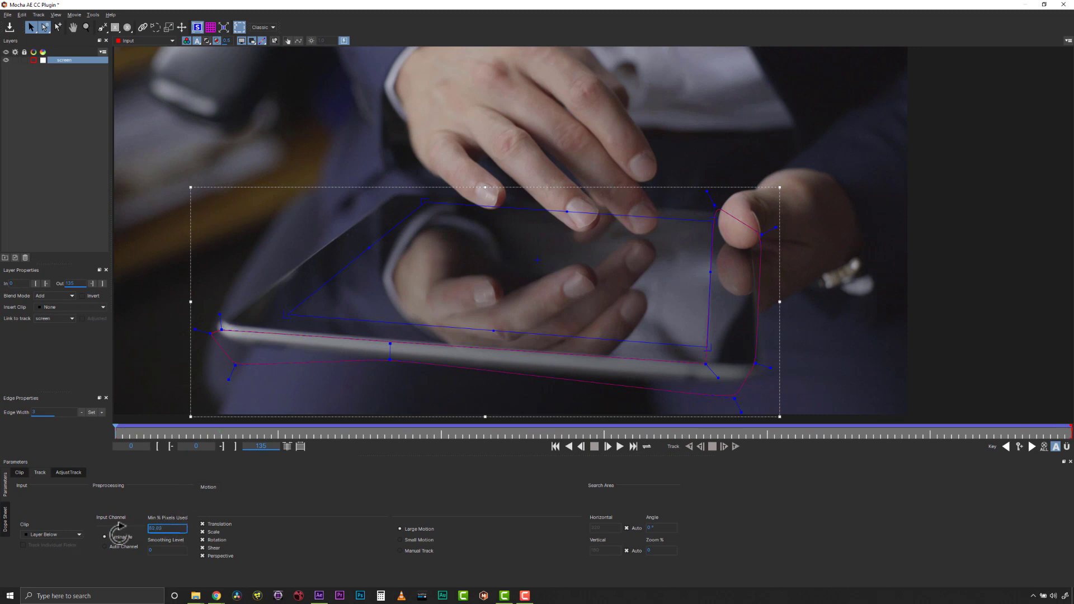
pyautogui.write('100')
pyautogui.click(267, 27)
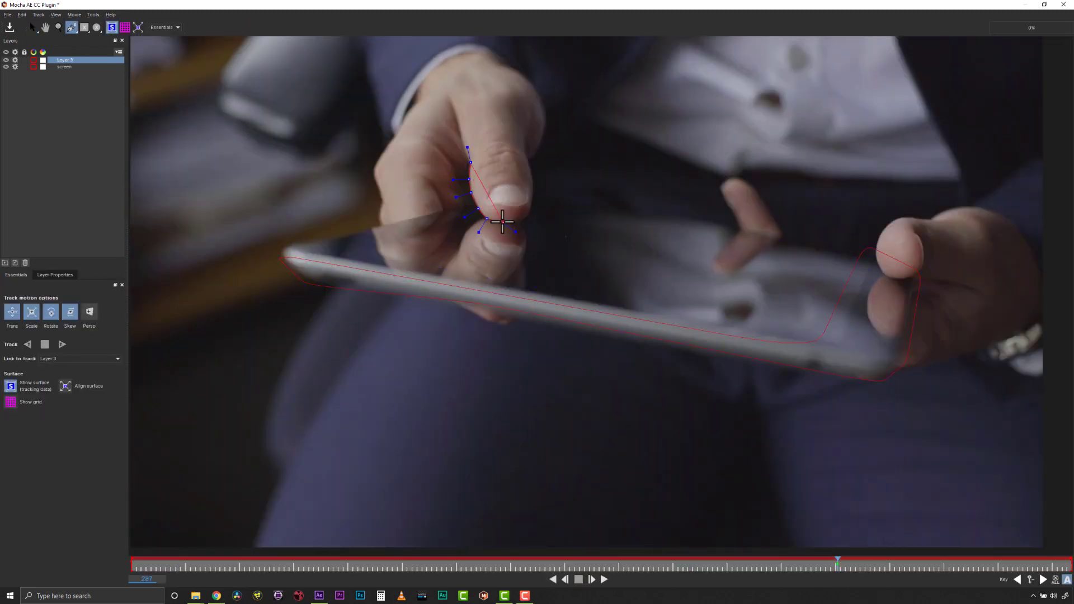
# - Close the X-spline around the thumb and track it forward through the footage
pyautogui.click(529, 163)
pyautogui.rightClick(525, 125)
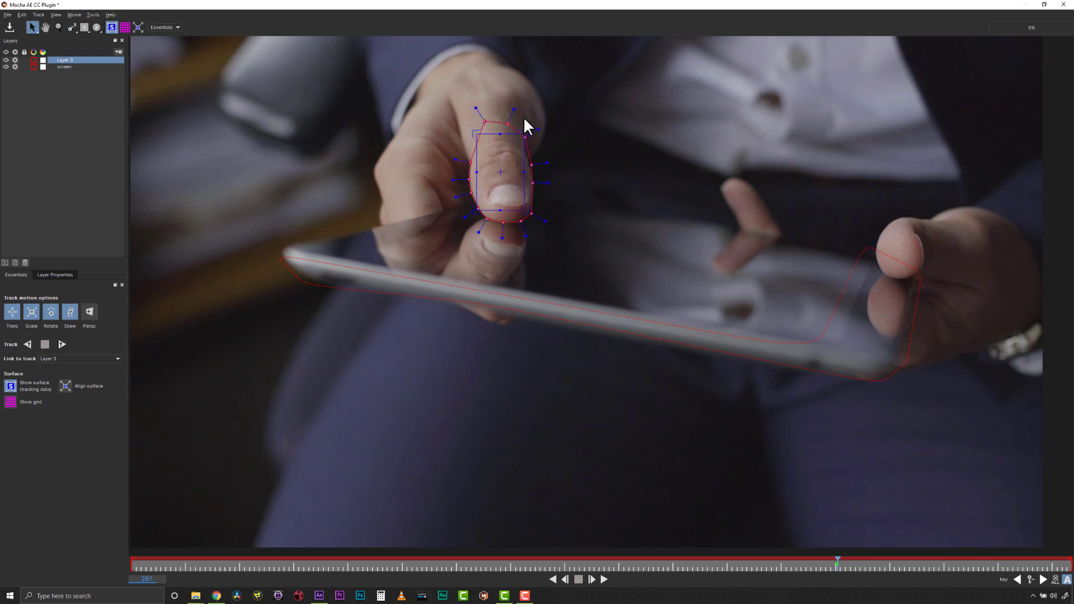
pyautogui.click(63, 345)
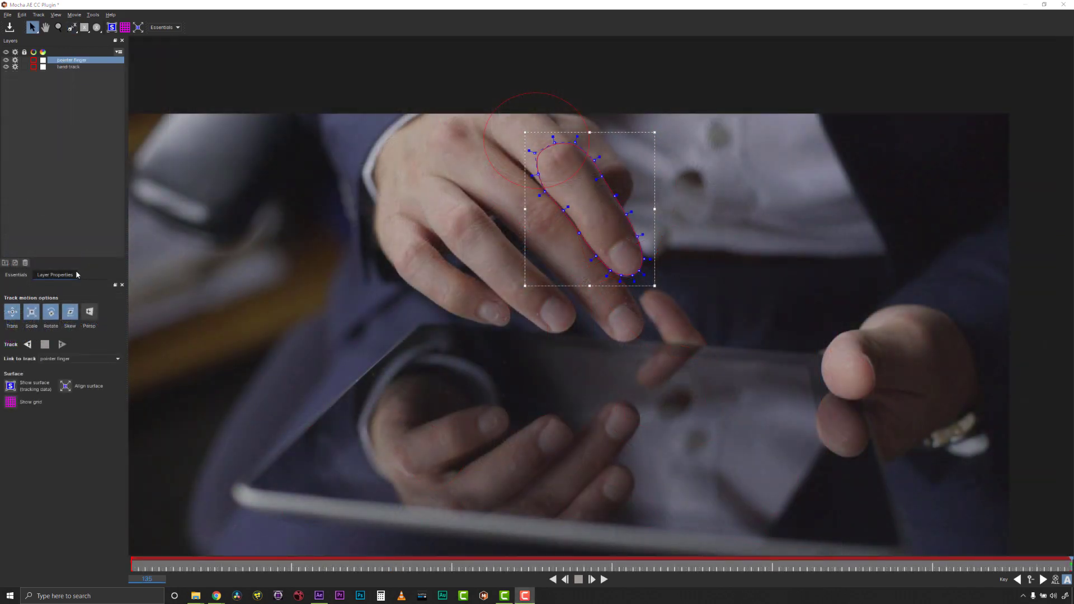
# - Link the pointer finger layer to the hand track, check earlier frames, and track the thumb forward
pyautogui.click(55, 274)
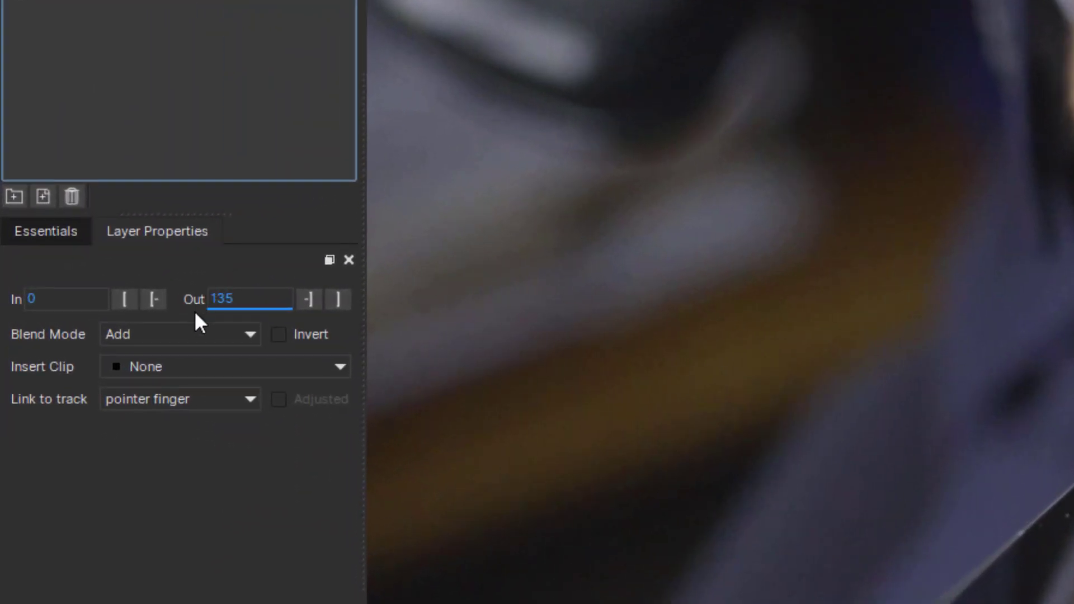
pyautogui.click(125, 401)
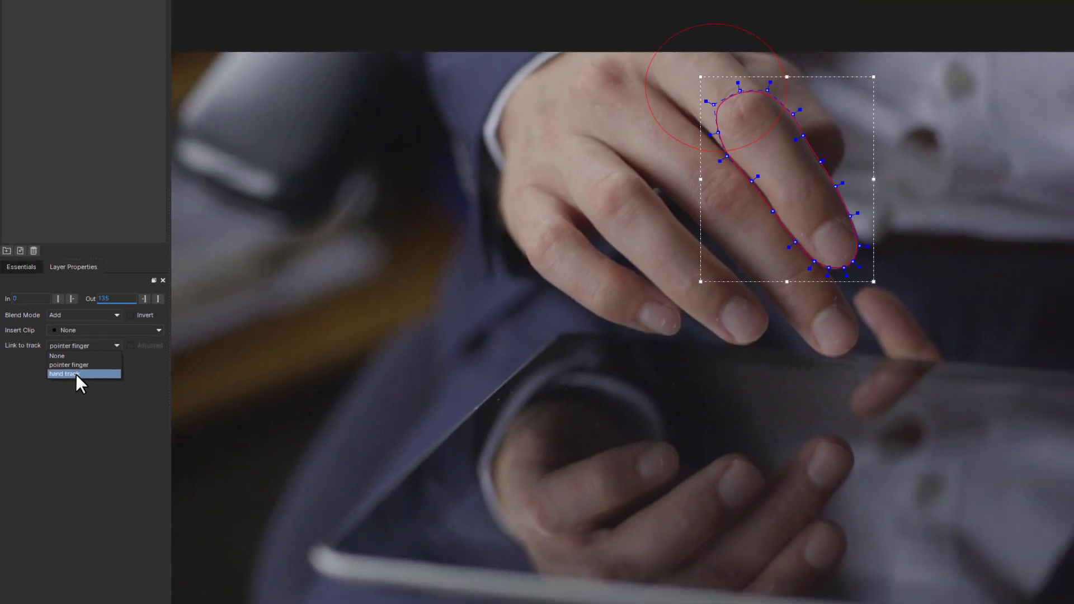
pyautogui.click(164, 462)
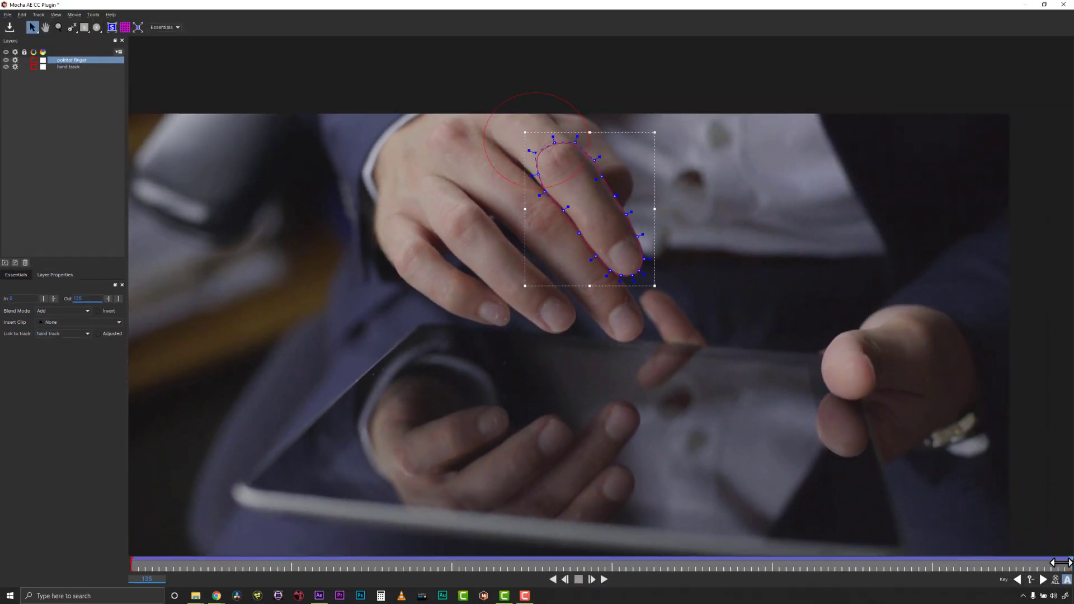
pyautogui.moveTo(1062, 561)
pyautogui.mouseDown()
pyautogui.moveTo(956, 561)
pyautogui.moveTo(472, 486)
pyautogui.mouseUp()
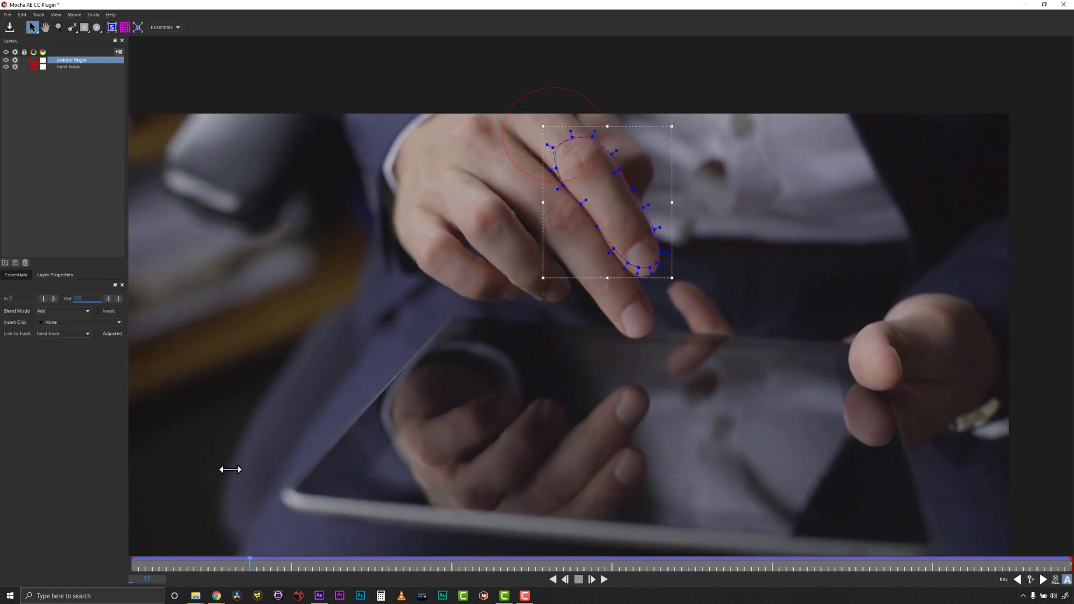
pyautogui.moveTo(472, 486); pyautogui.dragTo(144, 451)
pyautogui.click(65, 341)
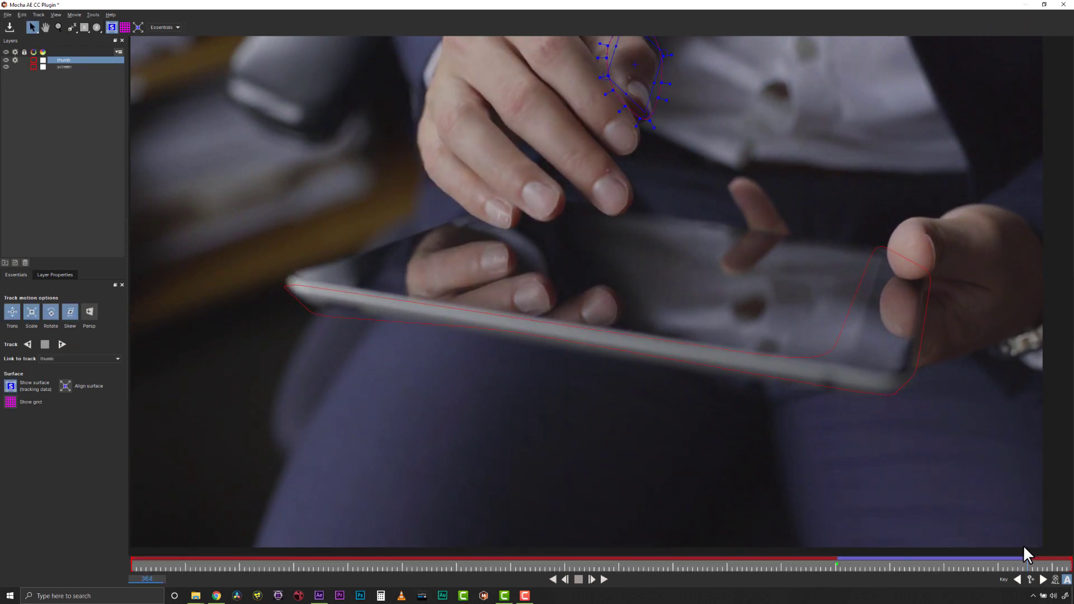
# - Save the Mocha project with the pinky, ring, middle and thumb shapes, then close Mocha
pyautogui.moveTo(913, 559)
pyautogui.mouseDown()
pyautogui.moveTo(798, 543)
pyautogui.moveTo(839, 549)
pyautogui.mouseUp()
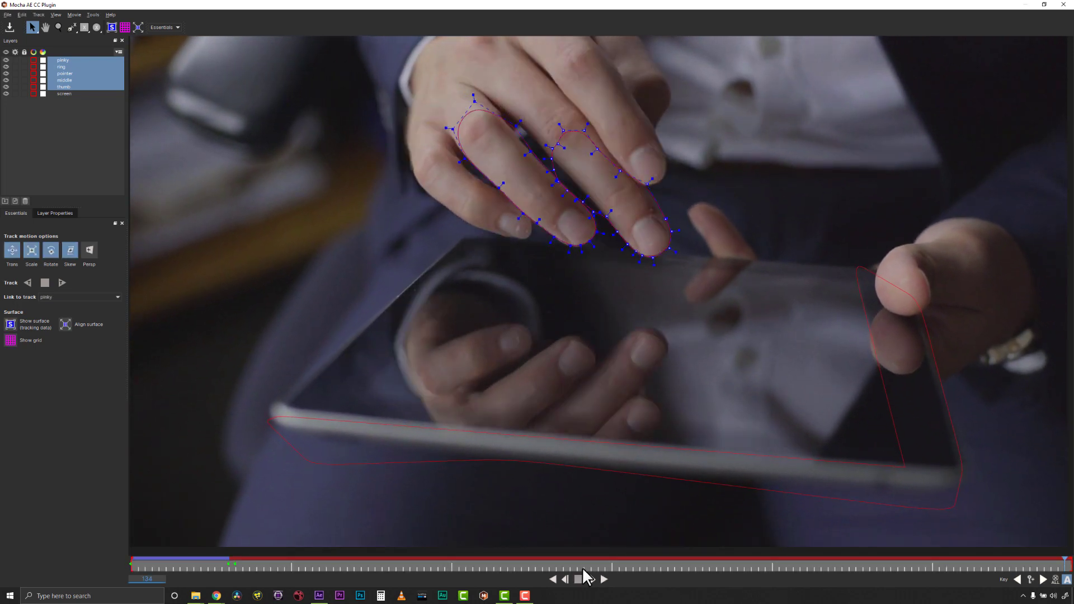
pyautogui.click(7, 14)
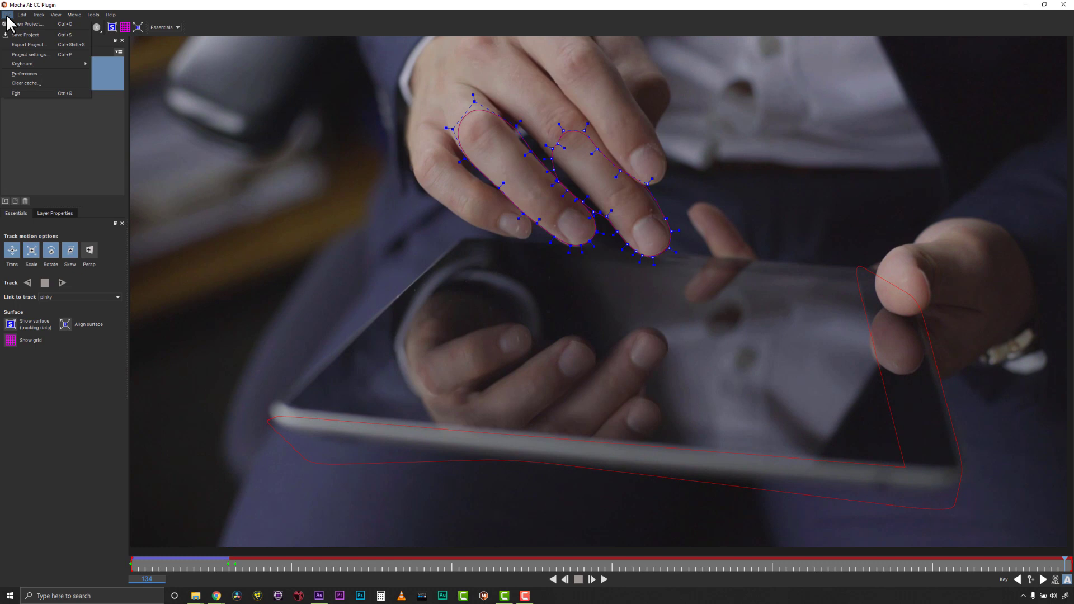
pyautogui.click(14, 35)
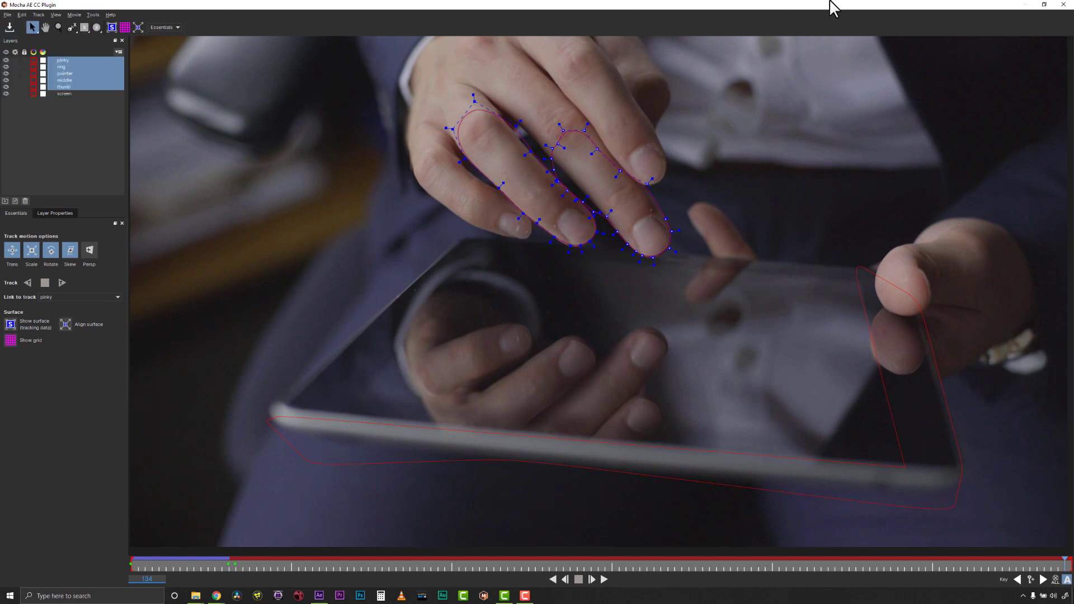
pyautogui.click(1063, 4)
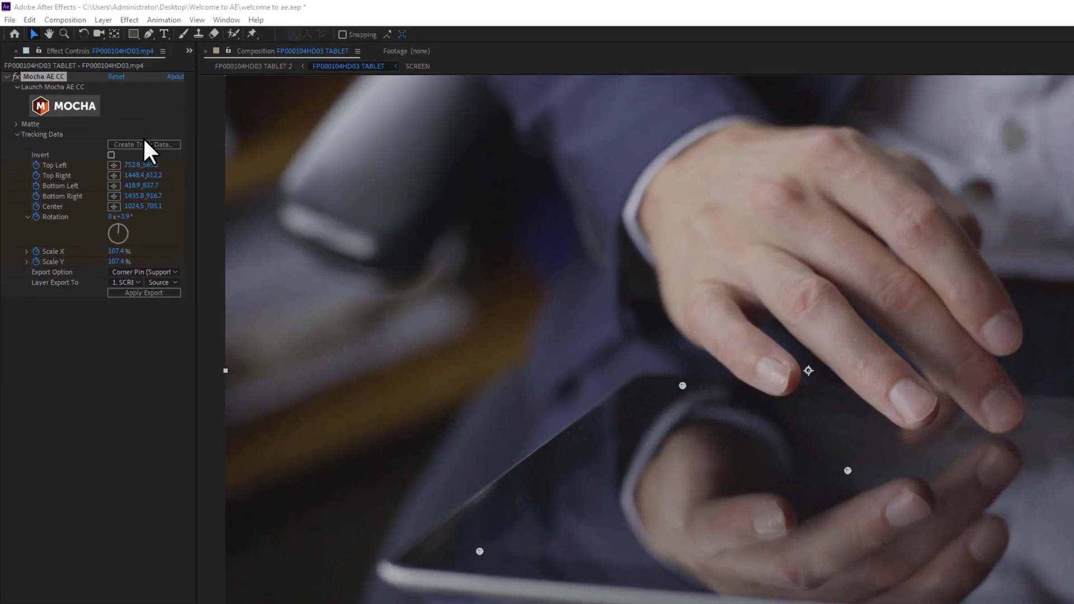
# - Load the screen layer's track data into the tablet's Mocha AE CC effect
pyautogui.click(144, 142)
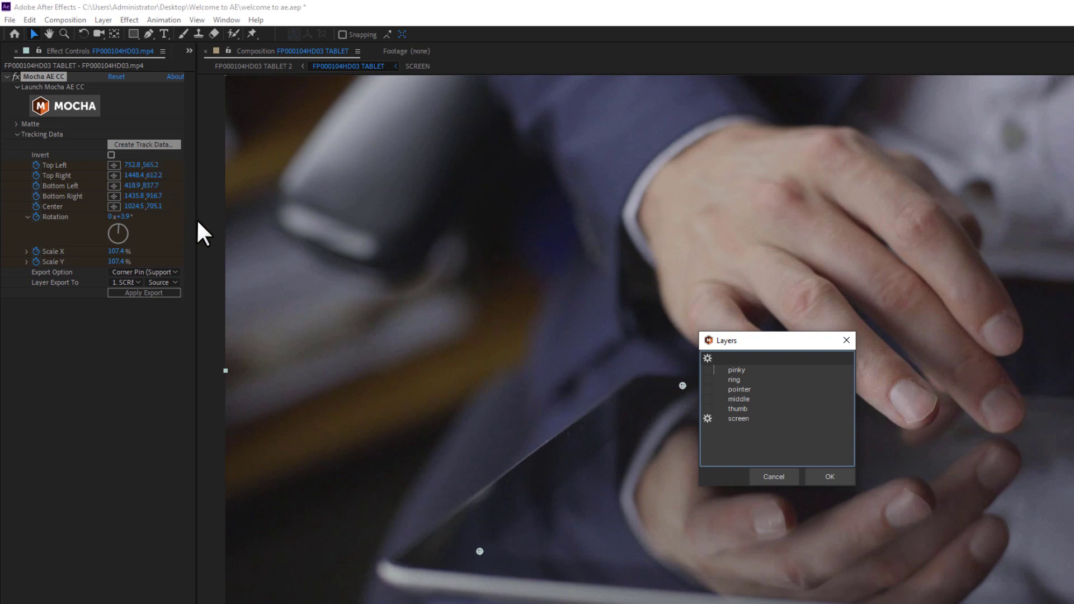
pyautogui.click(746, 419)
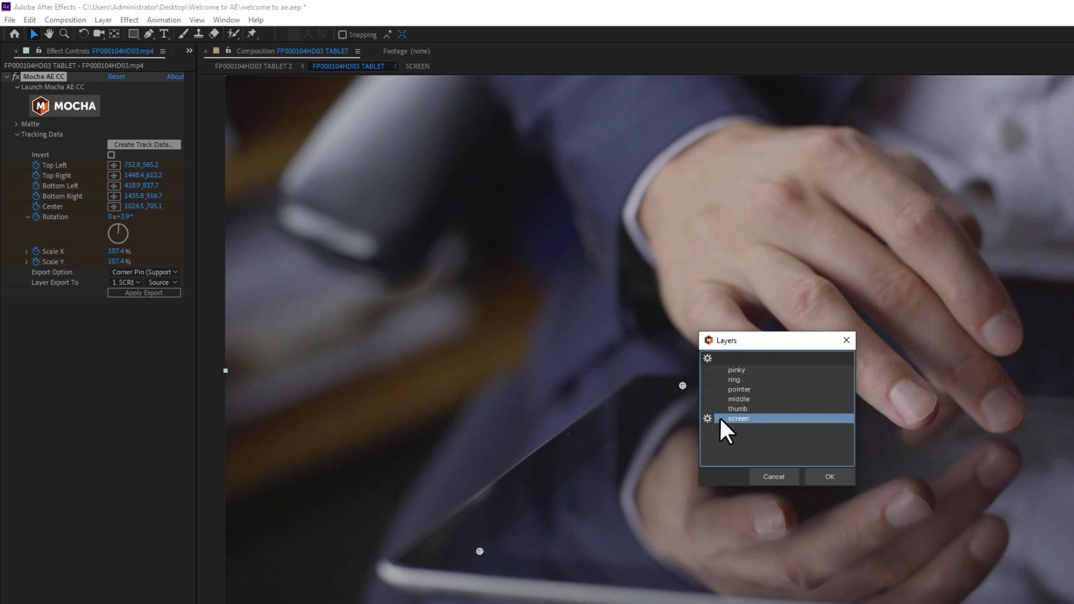
pyautogui.click(824, 477)
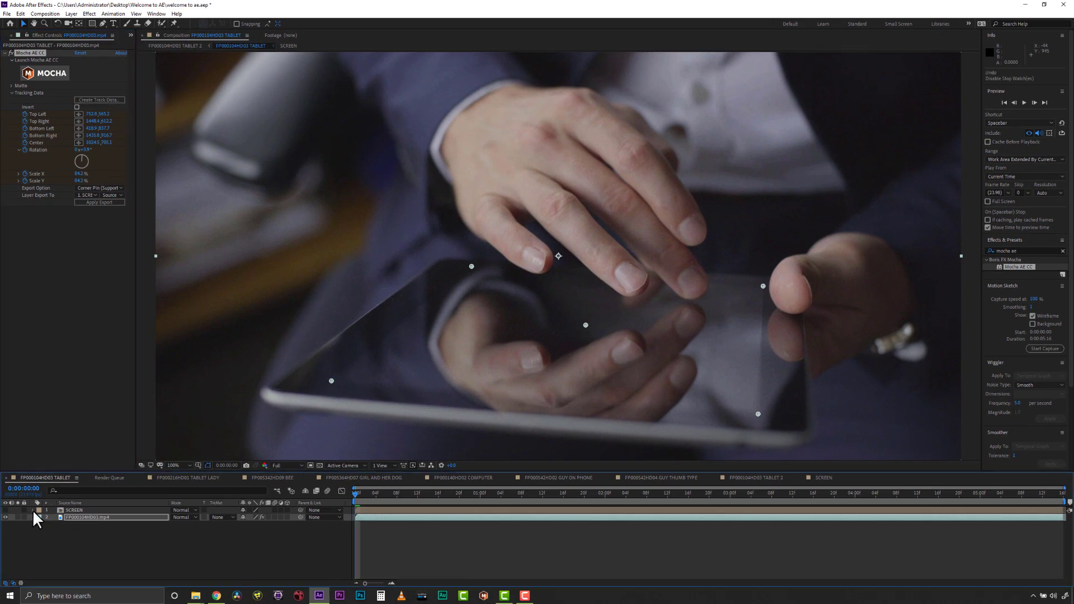
pyautogui.click(33, 510)
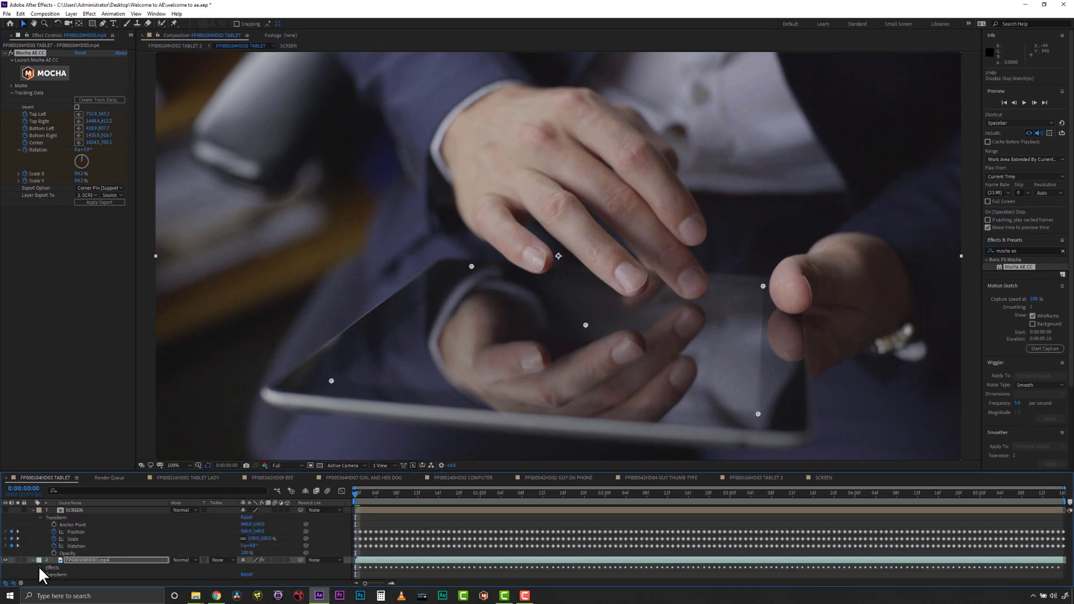
pyautogui.click(40, 568)
pyautogui.click(51, 566)
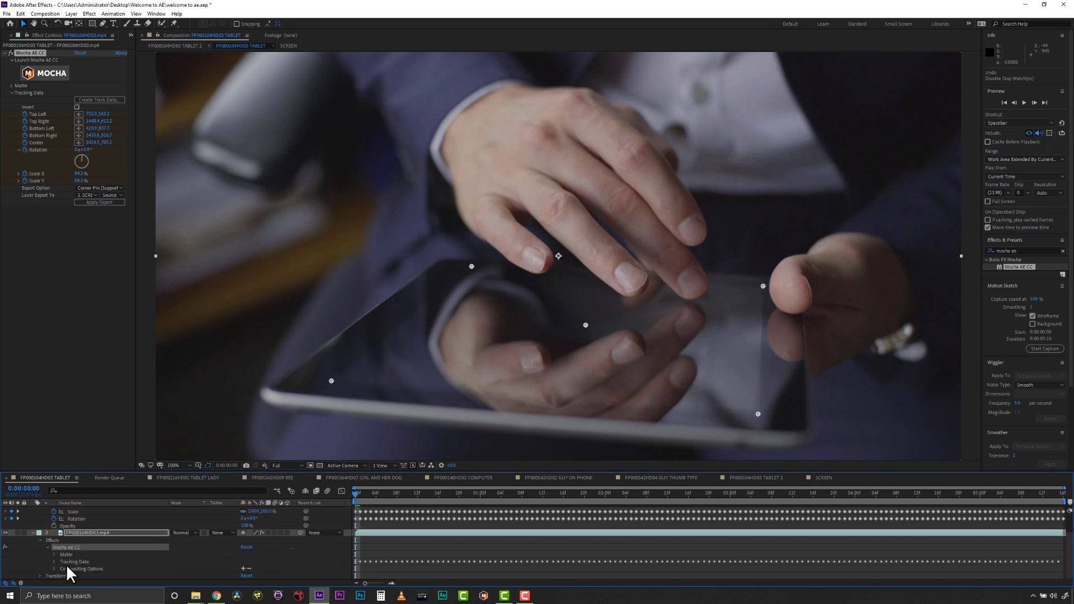
pyautogui.click(56, 559)
pyautogui.scroll(-3, 100, 561)
pyautogui.click(94, 520)
pyautogui.keyDown('shift'); pyautogui.click(93, 539); pyautogui.keyUp('shift')
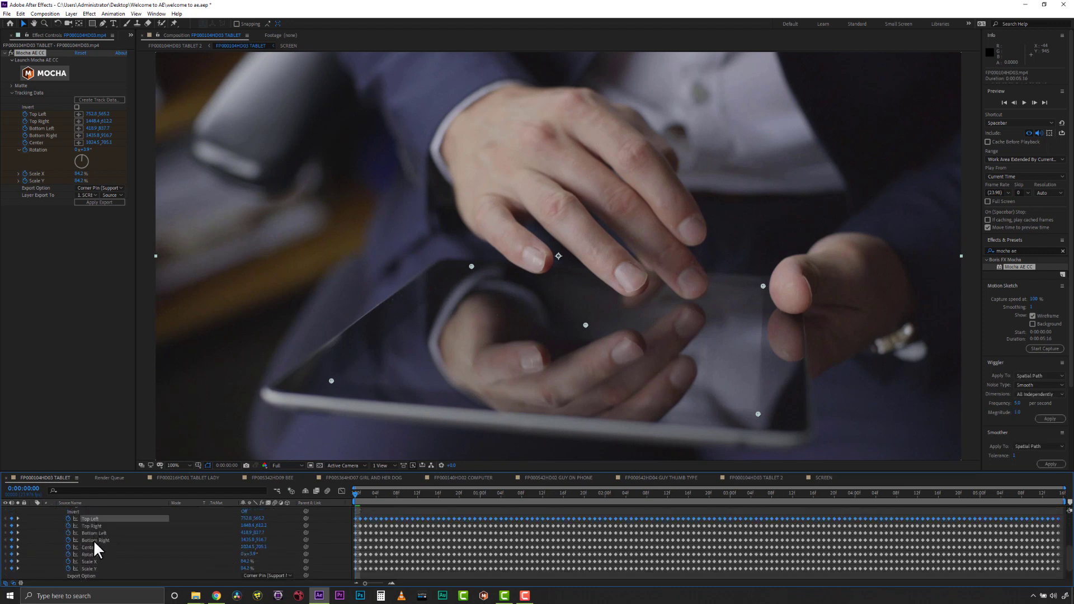
pyautogui.keyDown('shift'); pyautogui.click(95, 569); pyautogui.keyUp('shift')
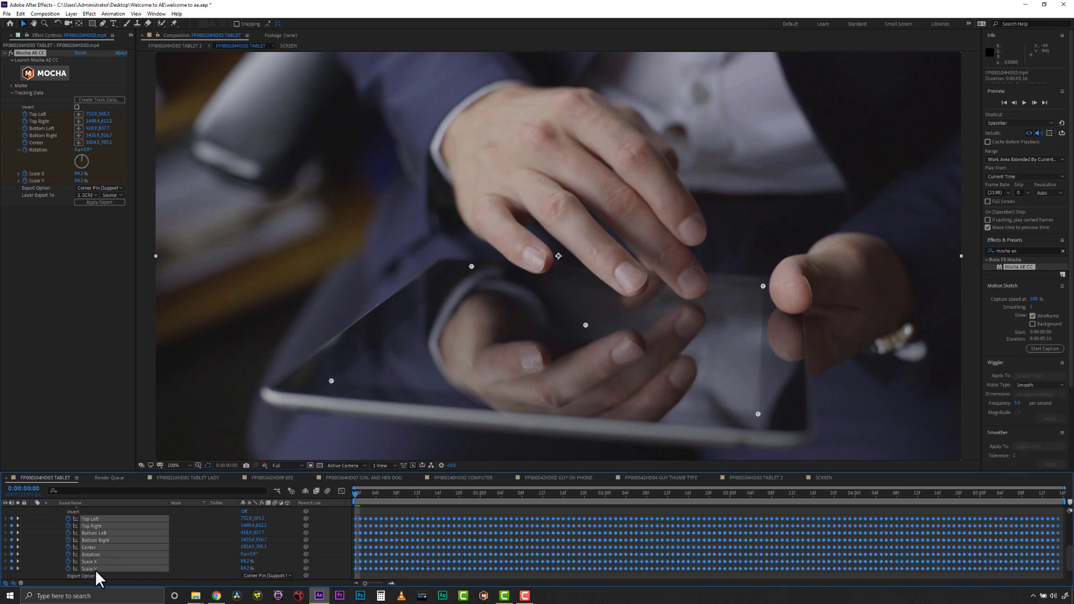
pyautogui.scroll(3, 95, 569)
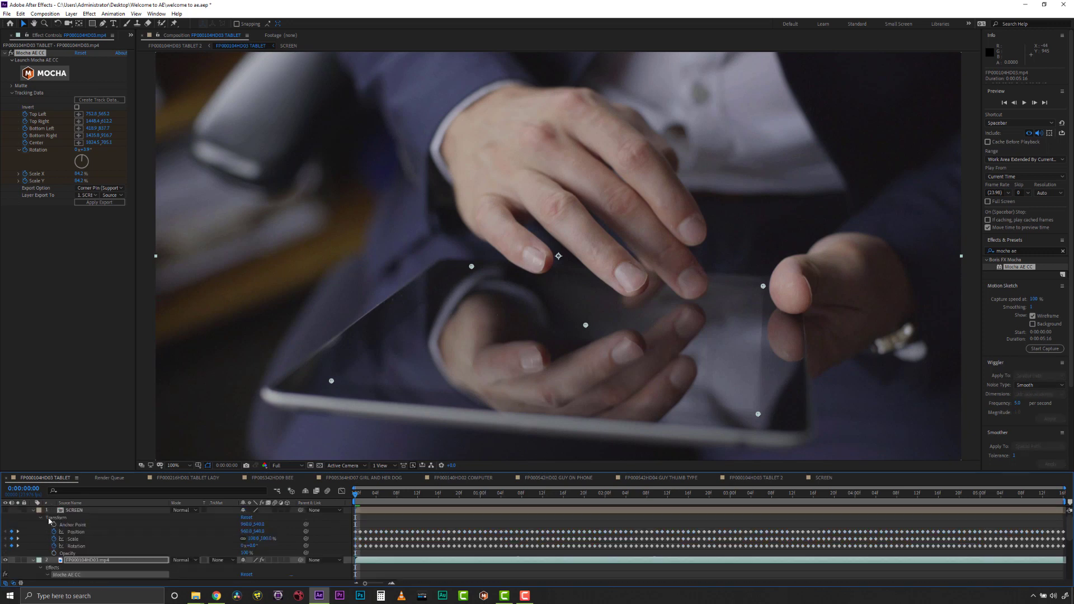
pyautogui.click(34, 560)
pyautogui.click(88, 571)
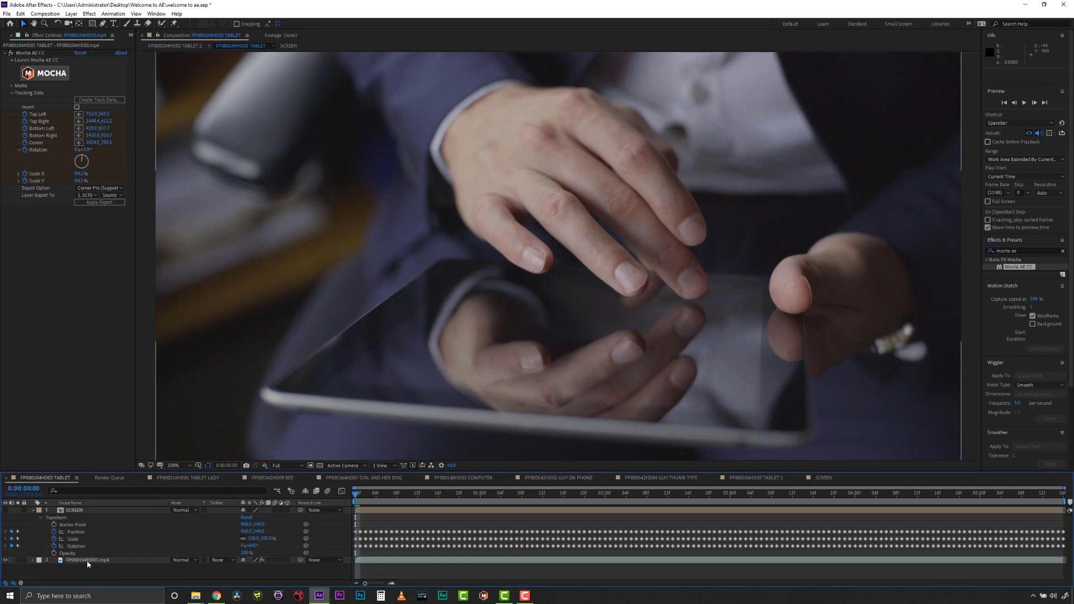
pyautogui.click(86, 561)
# - Set Layer Export To 1. SCREEN and make the SCREEN layer visible
pyautogui.press('space')
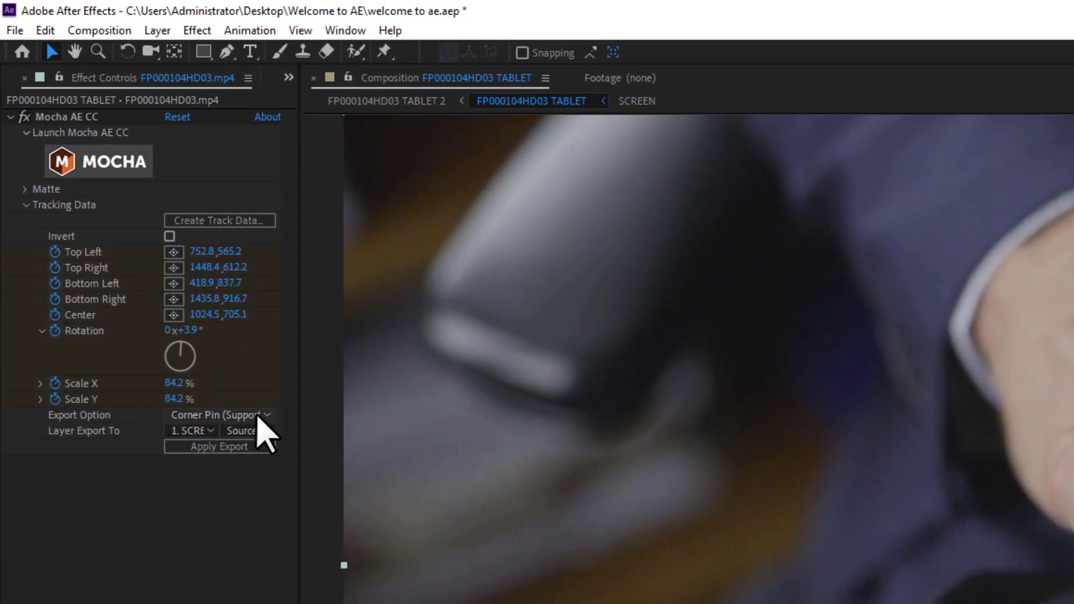
pyautogui.click(262, 416)
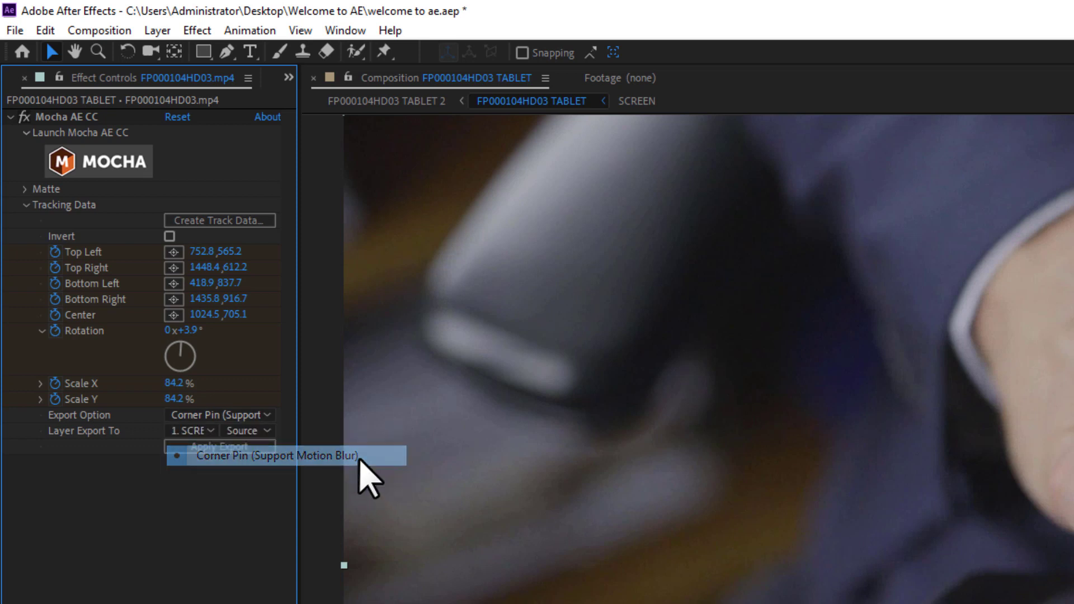
pyautogui.click(205, 428)
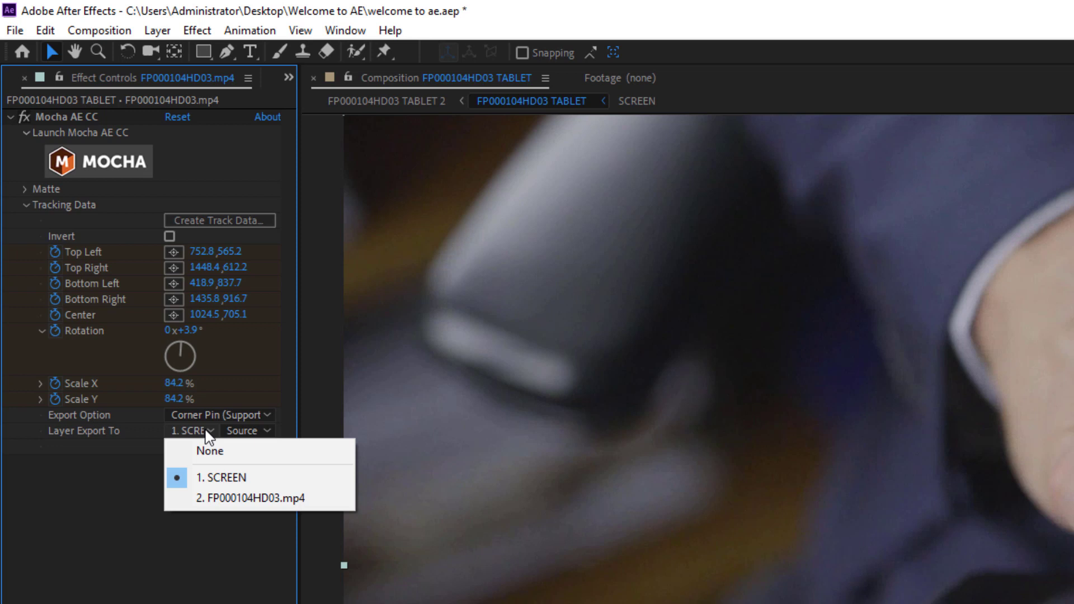
pyautogui.click(234, 479)
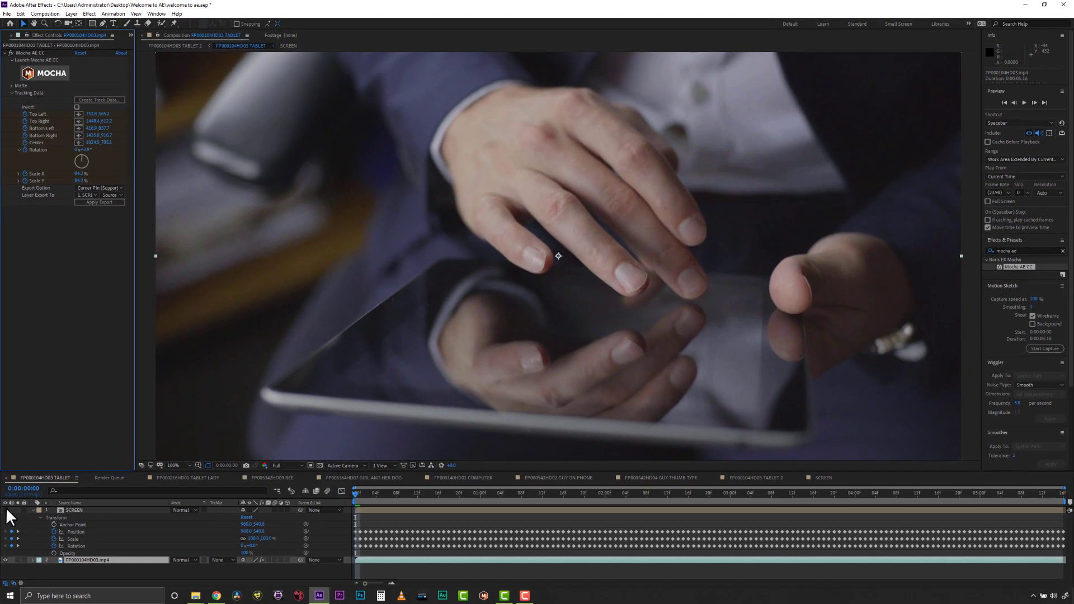
pyautogui.click(6, 508)
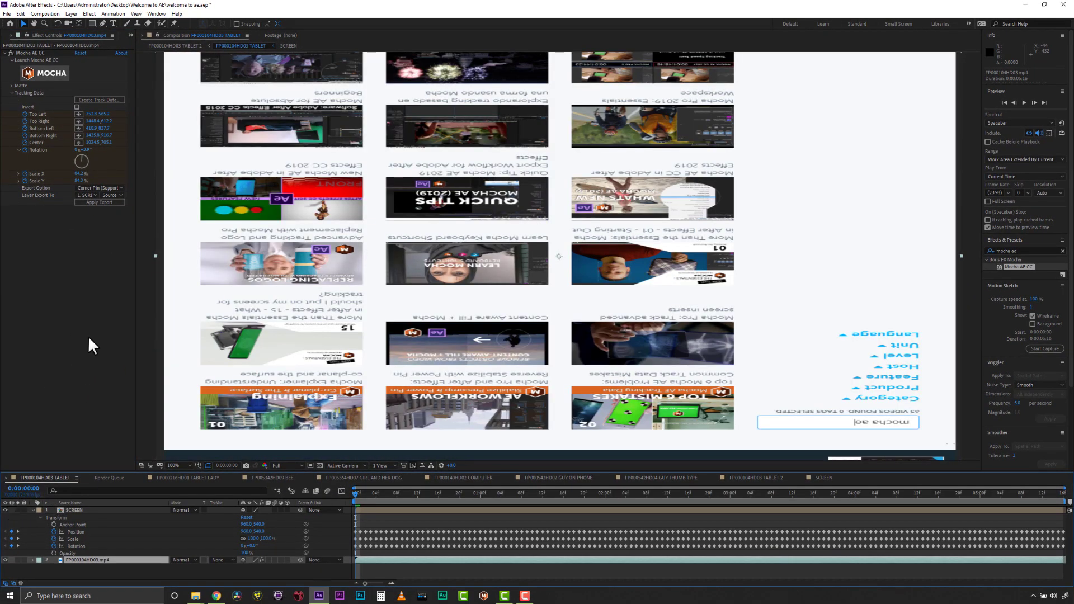
# - Apply a Corner Pin (Support Motion Blur) export to the SCREEN layer
pyautogui.click(99, 188)
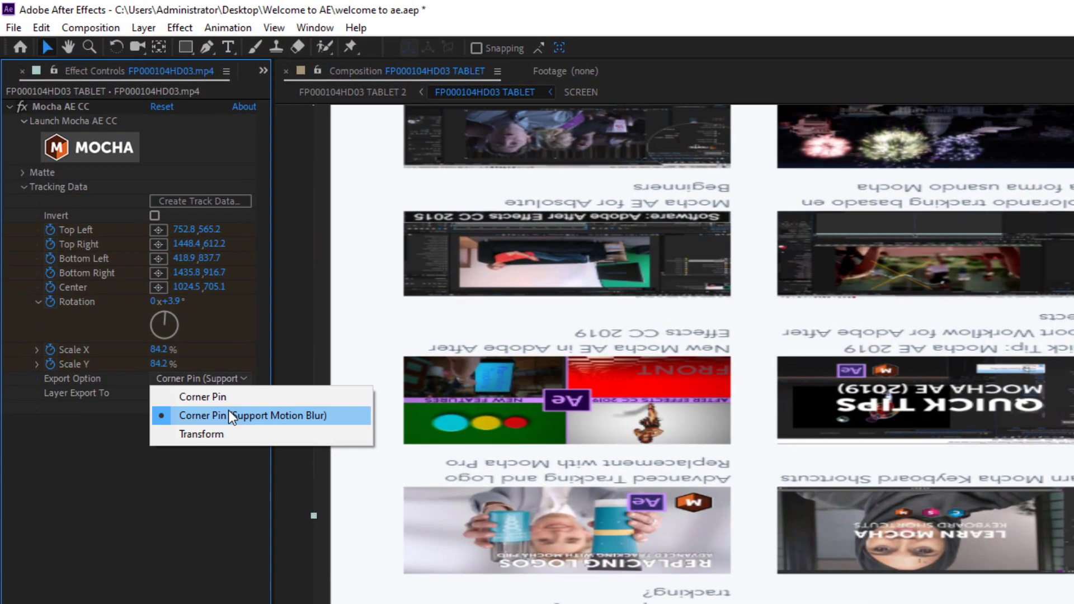
pyautogui.click(229, 411)
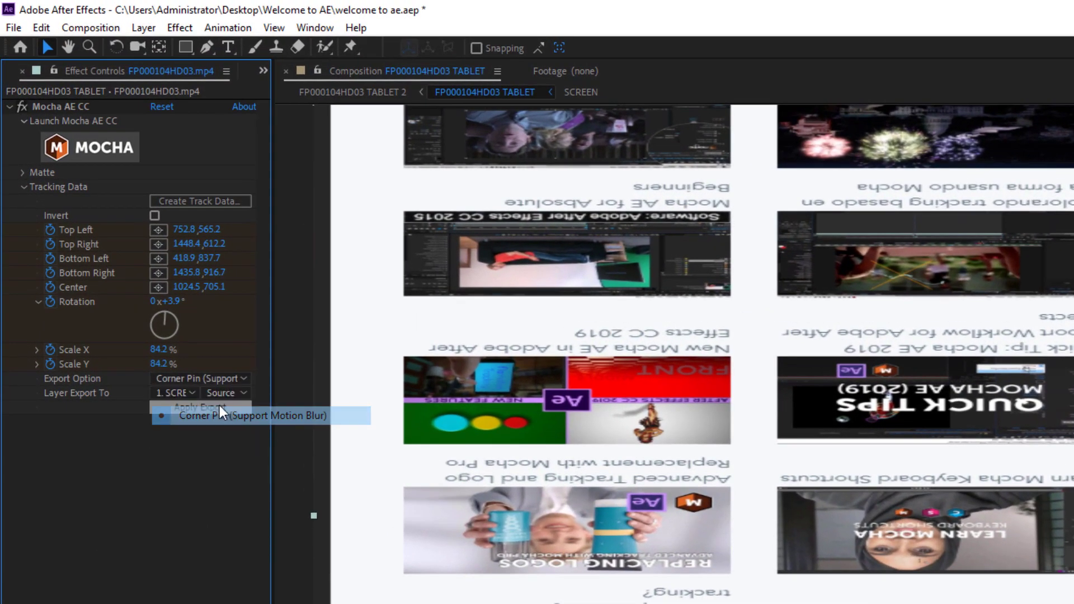
pyautogui.click(189, 394)
pyautogui.click(211, 434)
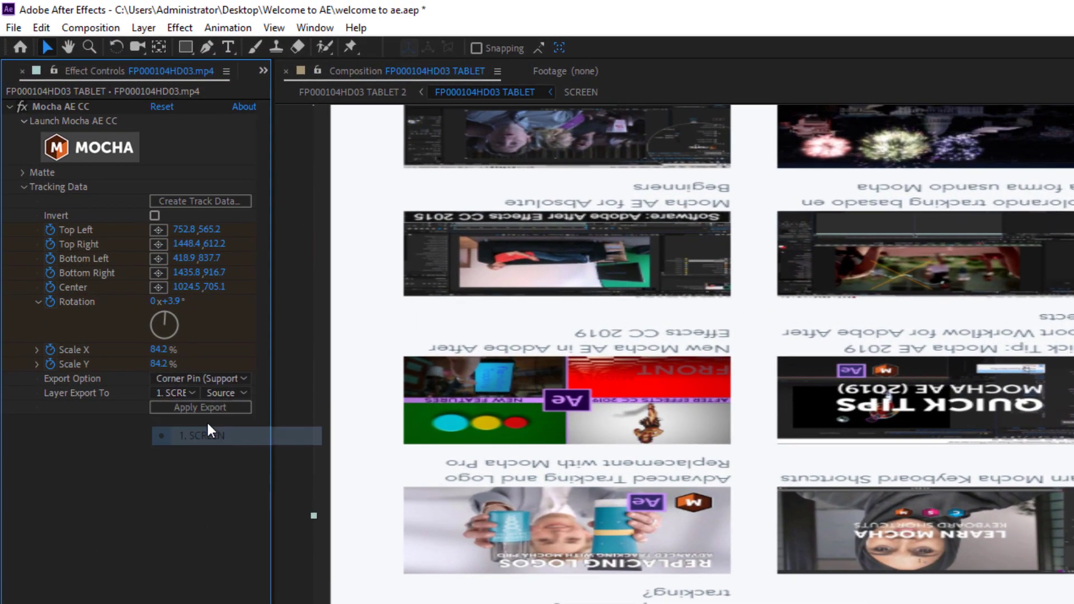
pyautogui.click(204, 404)
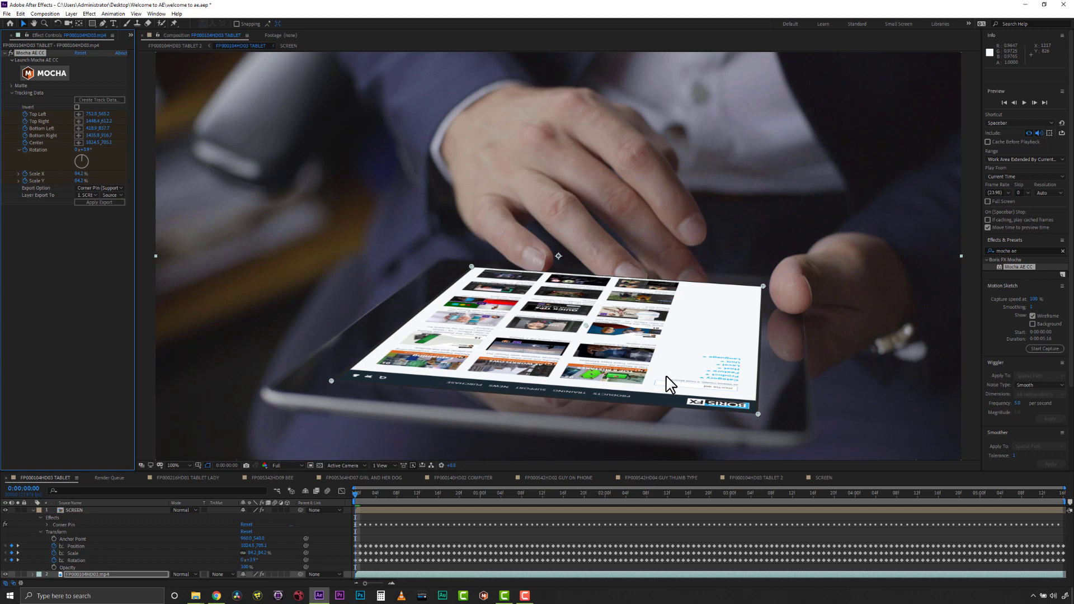
# - Undo the corner pin and reload the screen layer's track data
pyautogui.hotkey('ctrl', 'z')
pyautogui.click(109, 99)
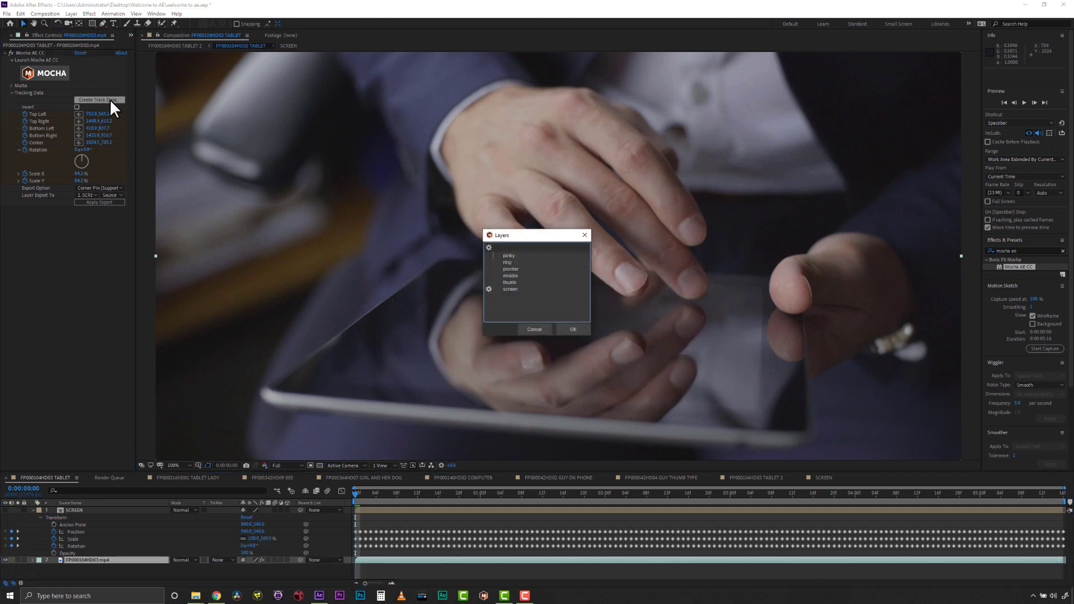
pyautogui.click(503, 287)
pyautogui.click(574, 328)
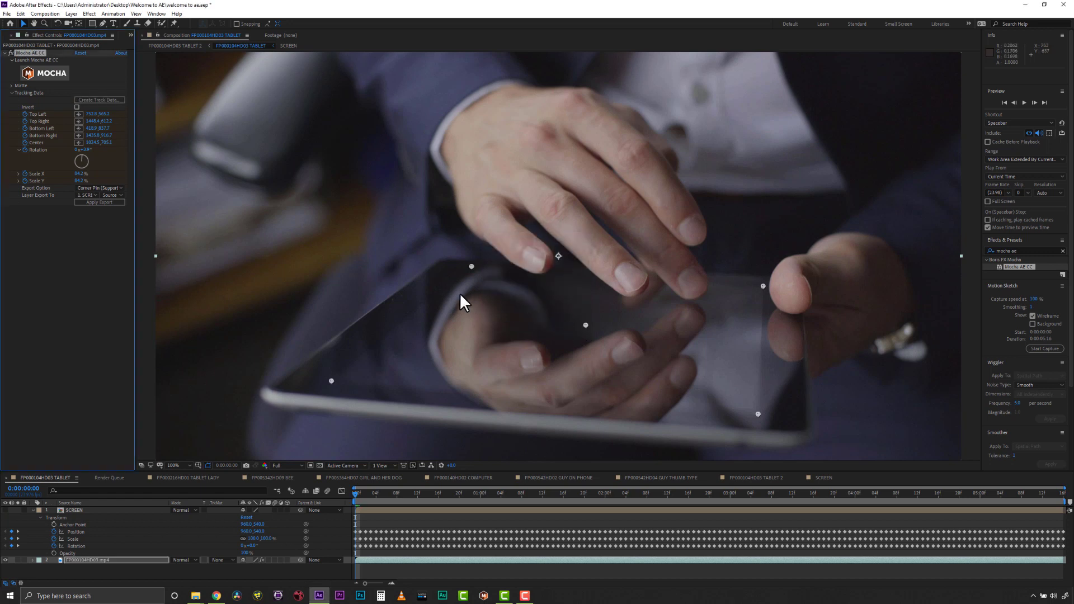
# - Reapply the Corner Pin (Support Motion Blur) export to SCREEN and move the tablet layer above it
pyautogui.click(96, 188)
pyautogui.click(108, 205)
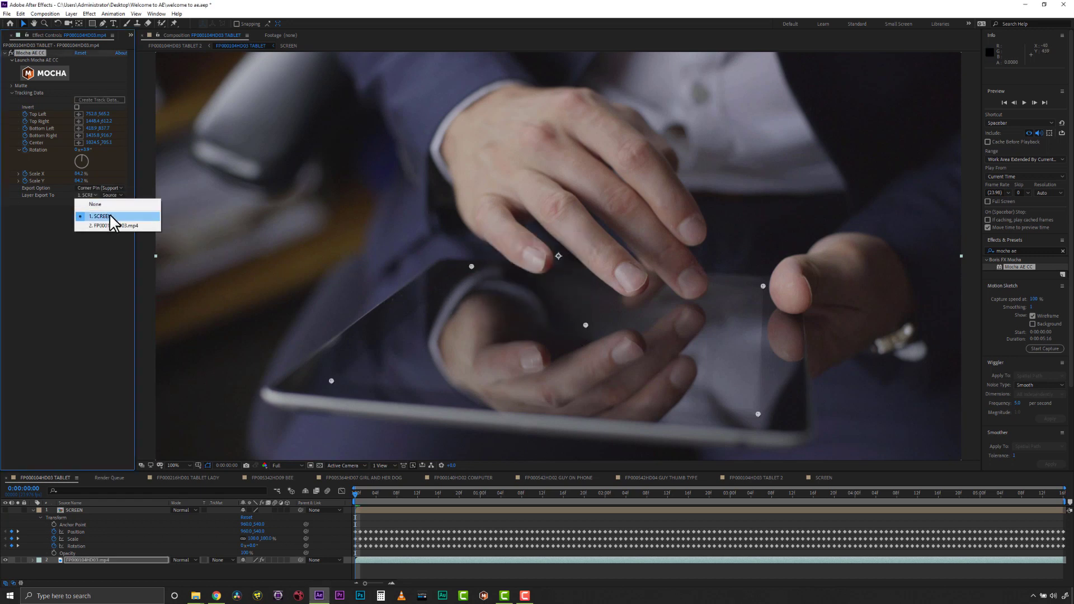
pyautogui.click(110, 215)
pyautogui.click(100, 203)
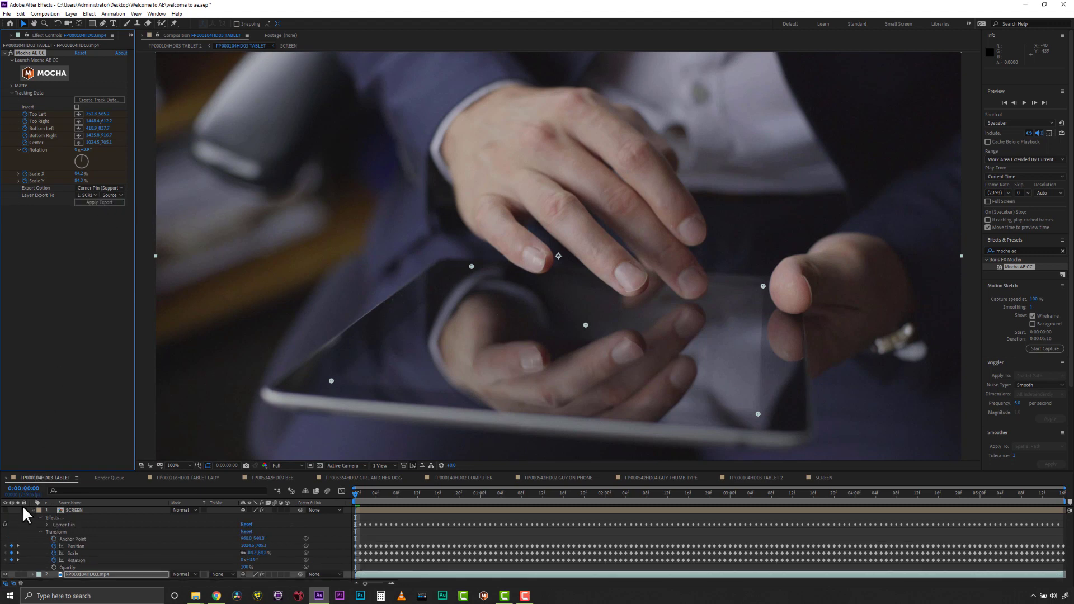
pyautogui.click(5, 510)
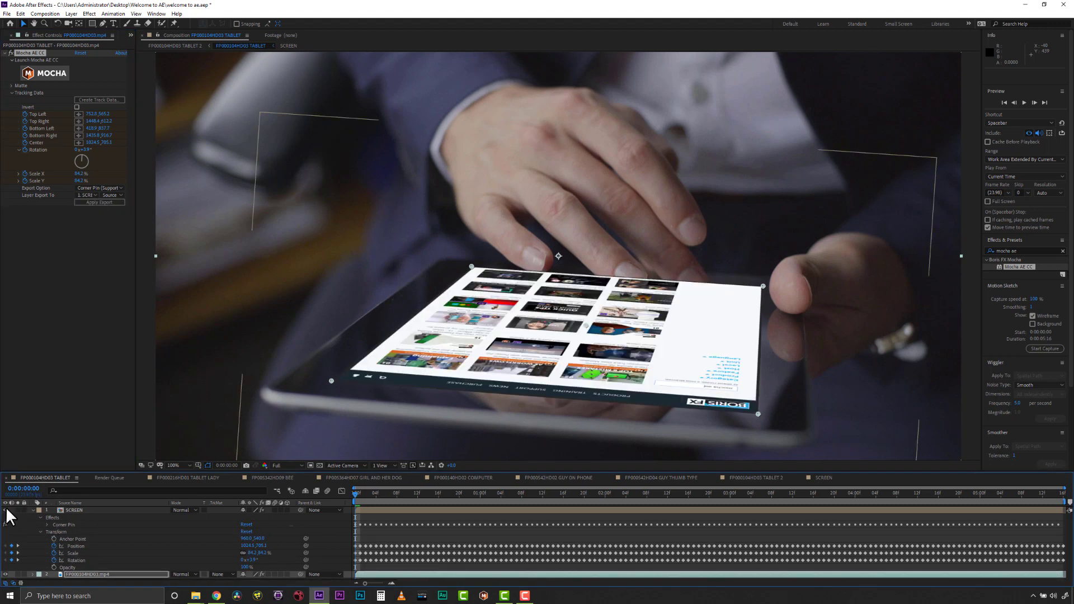
pyautogui.moveTo(86, 572); pyautogui.dragTo(88, 514)
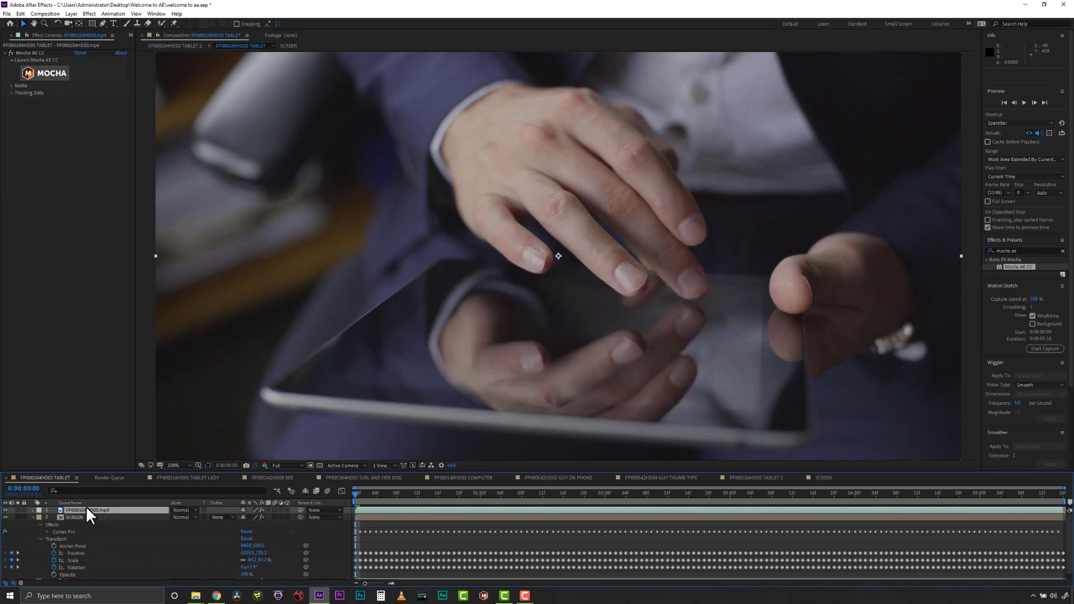
# - Create AE Masks from the Mocha shapes, then undo them
pyautogui.click(12, 85)
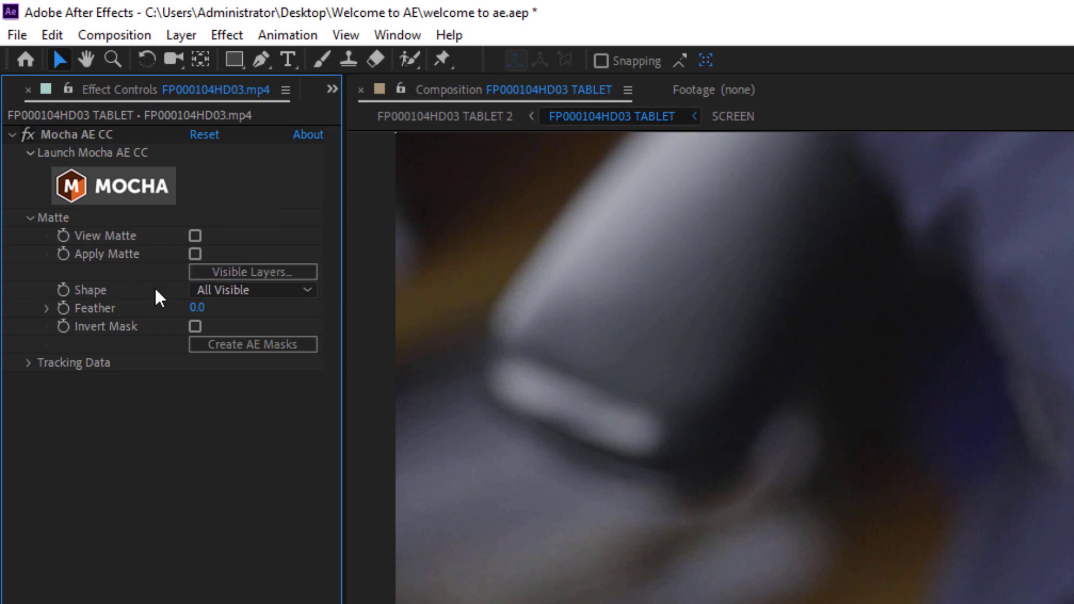
pyautogui.click(241, 346)
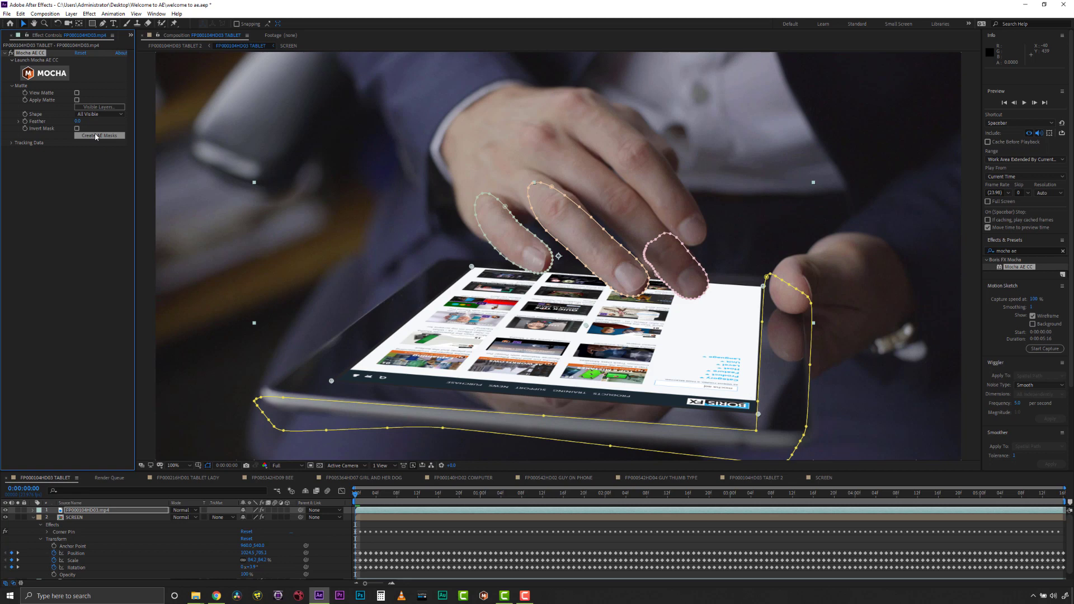
pyautogui.hotkey('ctrl', 'z')
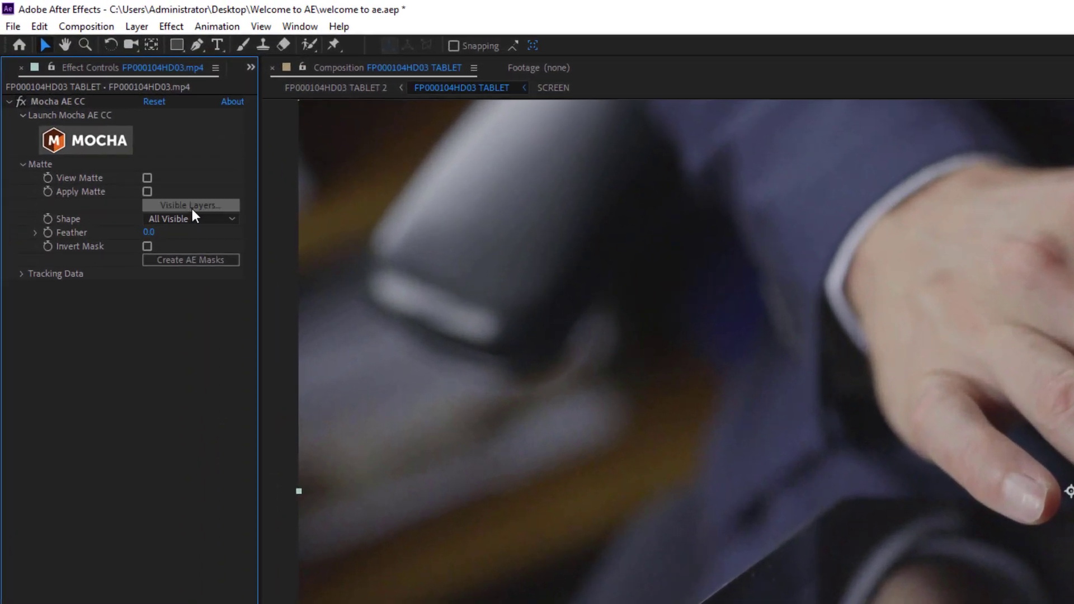
# - Limit Visible Layers to the finger shapes and recreate the AE masks
pyautogui.click(99, 106)
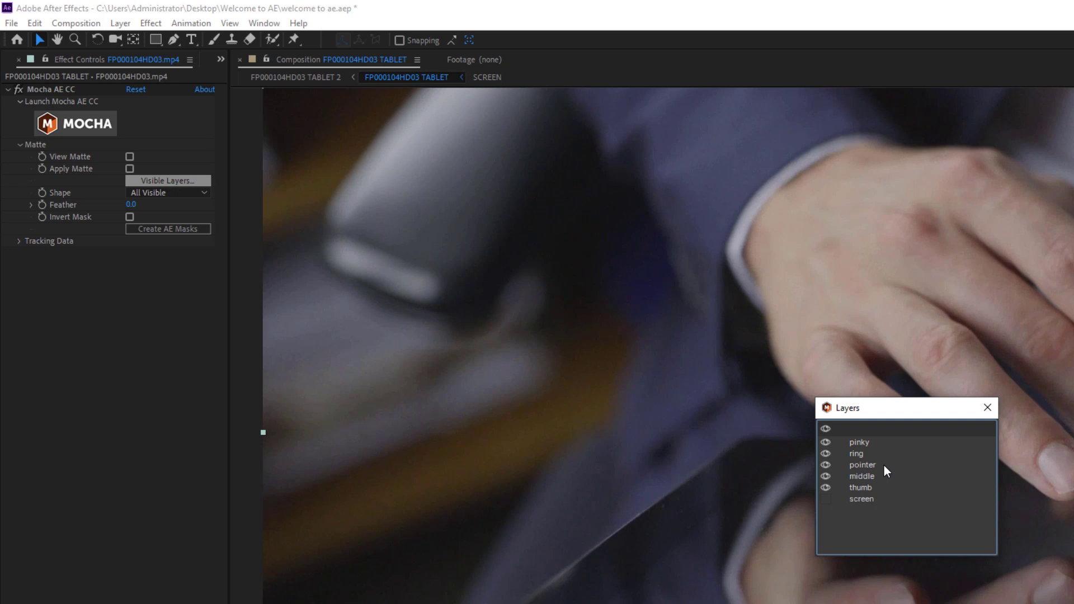
pyautogui.click(987, 407)
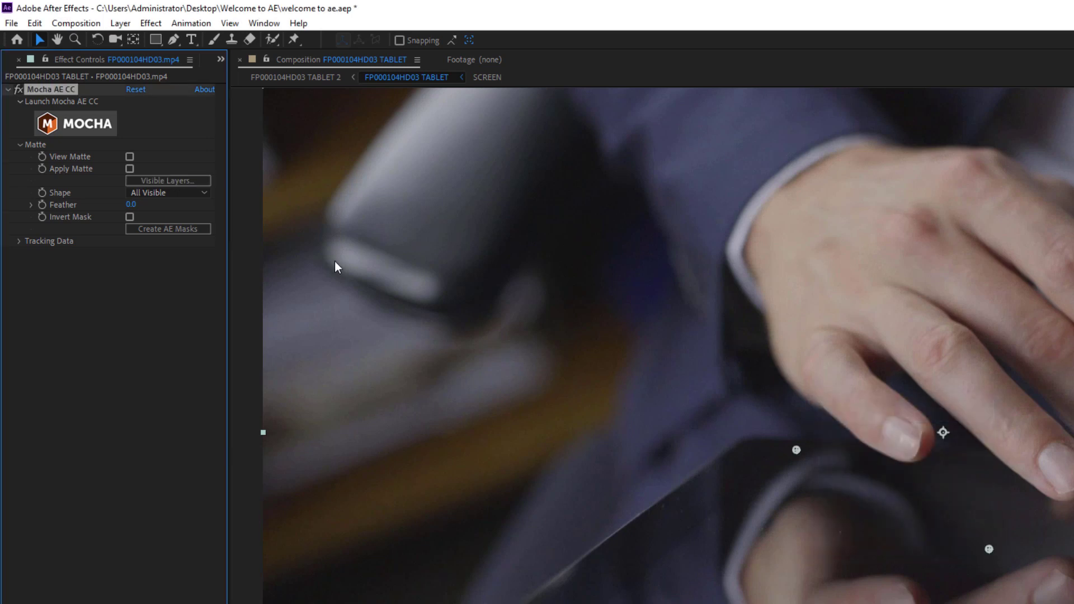
pyautogui.click(180, 229)
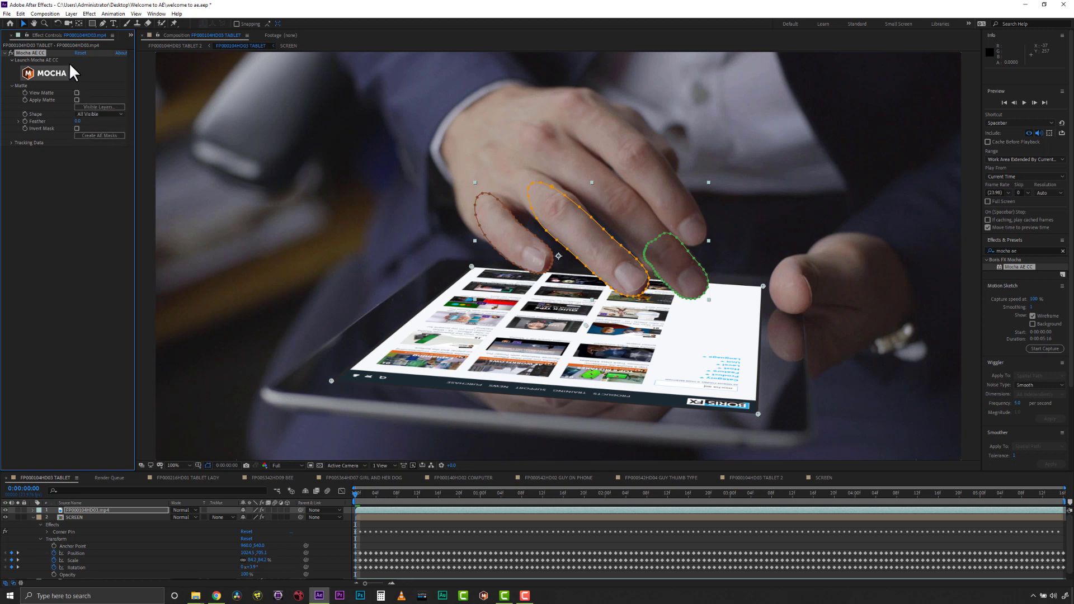
pyautogui.click(20, 14)
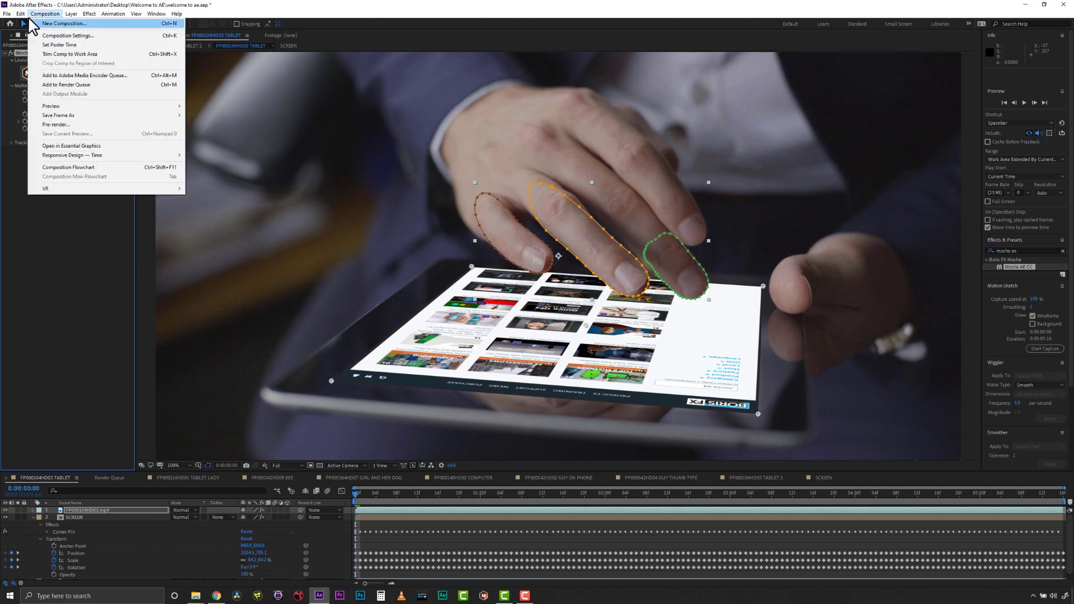
# - Undo the finger masks, enable Apply Matte with feather 5, then try more feather
pyautogui.moveTo(20, 13)
pyautogui.click(32, 24)
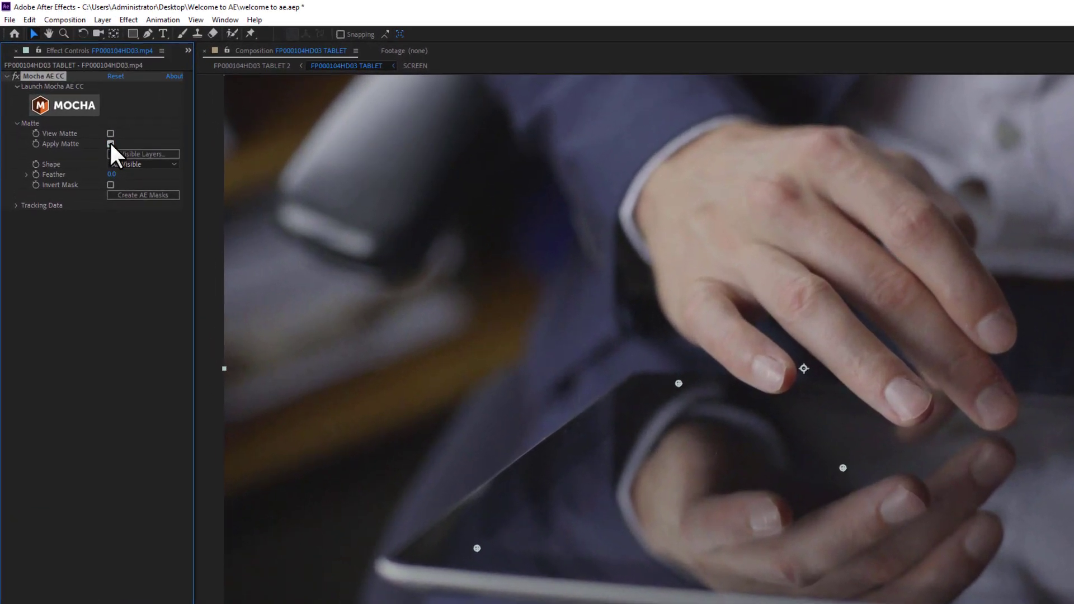
pyautogui.click(77, 101)
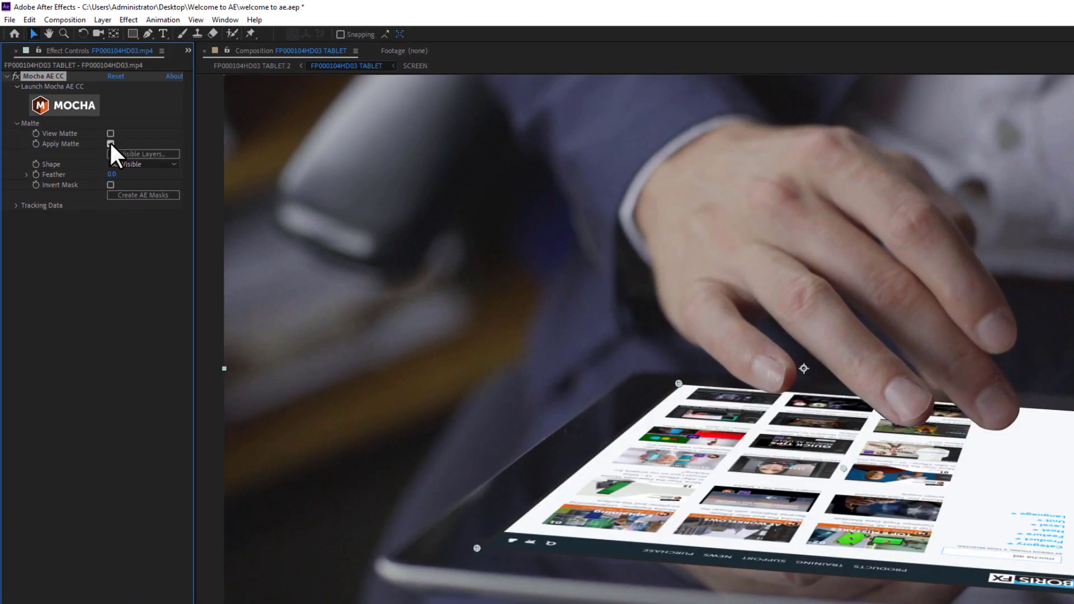
pyautogui.click(111, 174)
pyautogui.write('5')
pyautogui.click(108, 225)
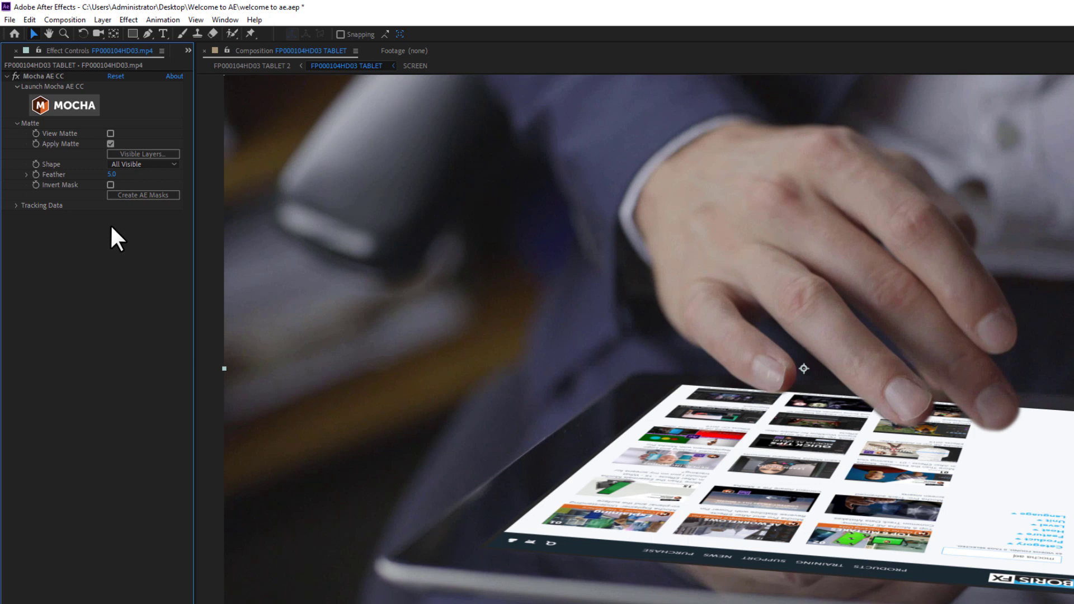
pyautogui.click(115, 76)
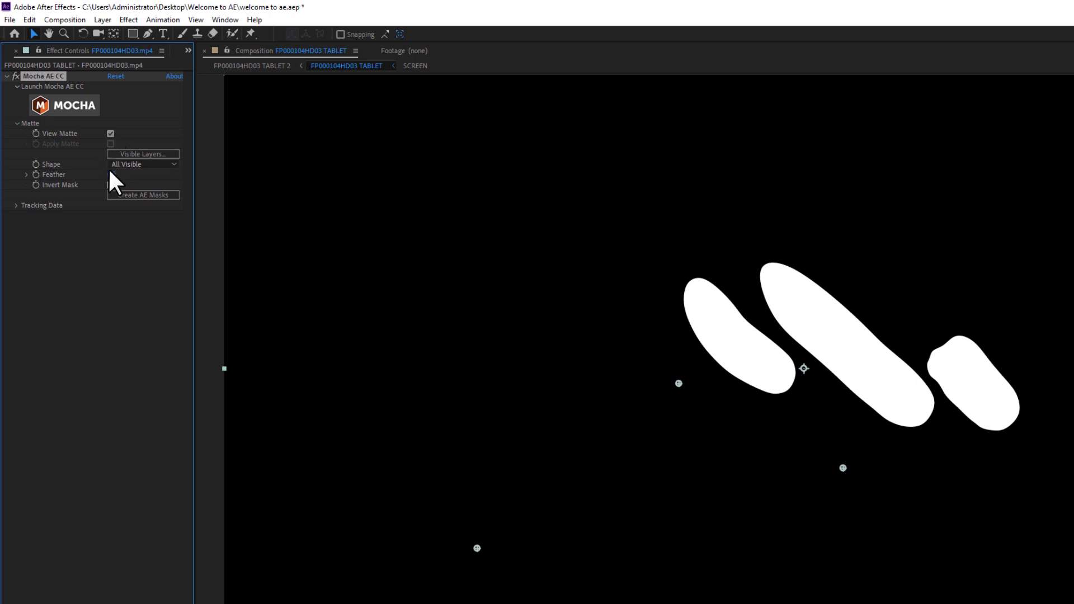
pyautogui.moveTo(111, 174); pyautogui.dragTo(128, 174)
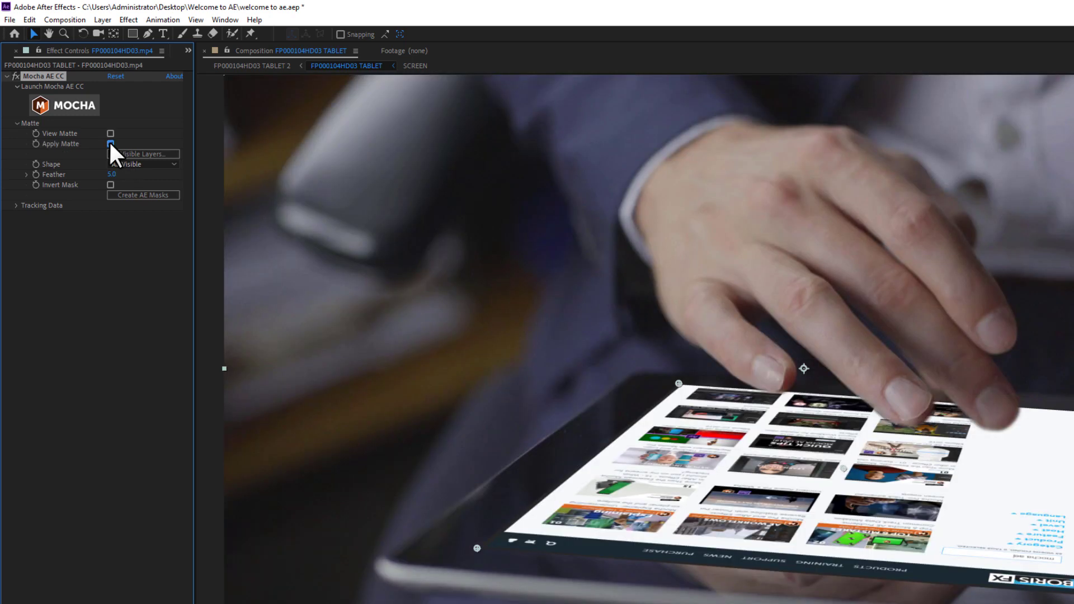
# - Toggle Apply Matte and switch the matte shape from All to All Visible
pyautogui.click(111, 144)
pyautogui.click(110, 144)
pyautogui.click(137, 155)
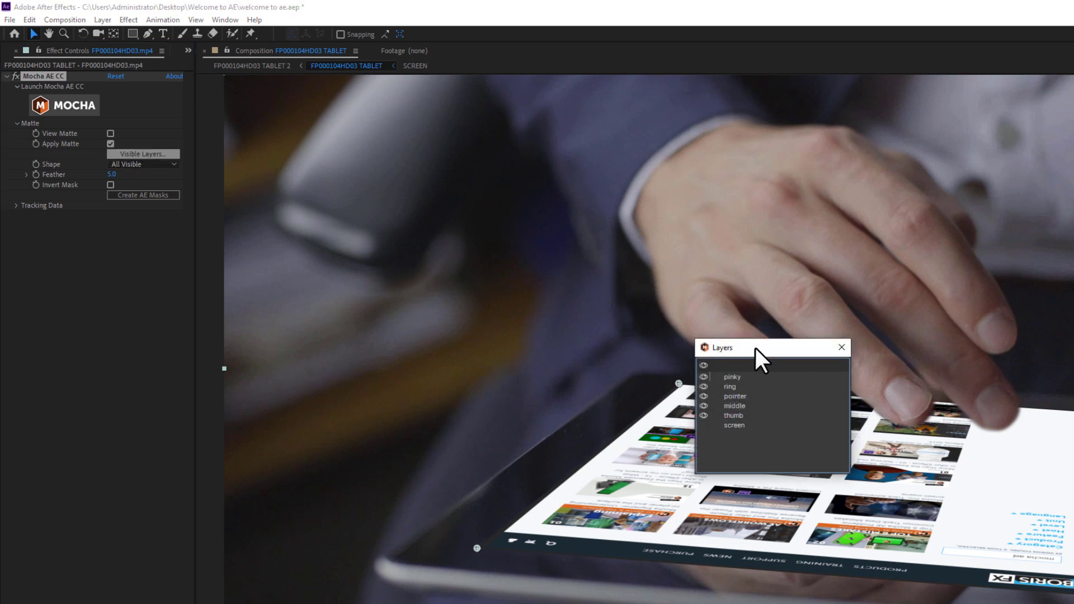
pyautogui.click(841, 348)
pyautogui.click(142, 161)
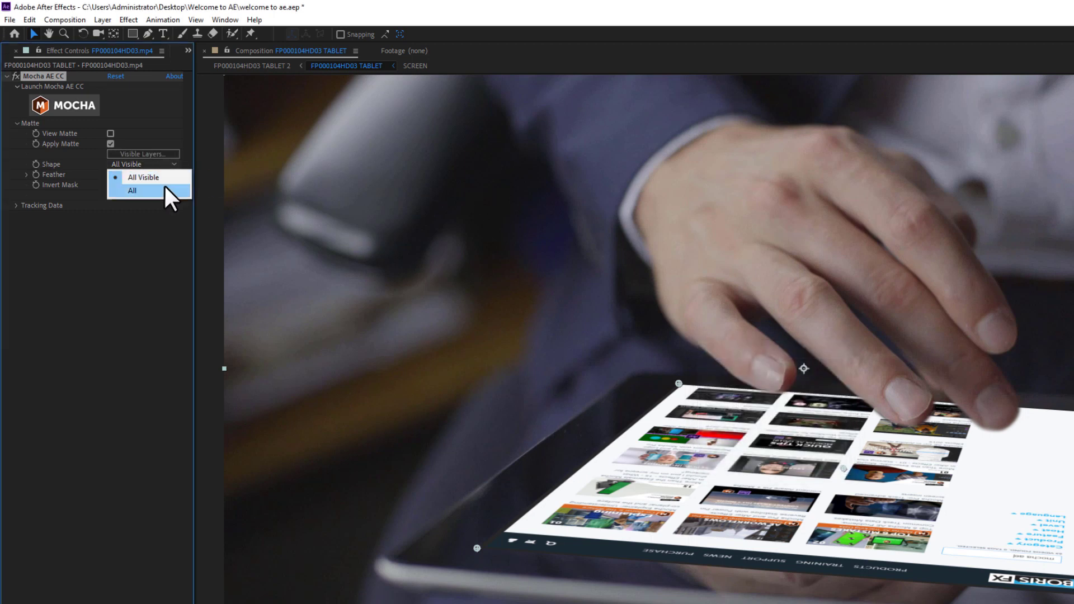
pyautogui.click(165, 188)
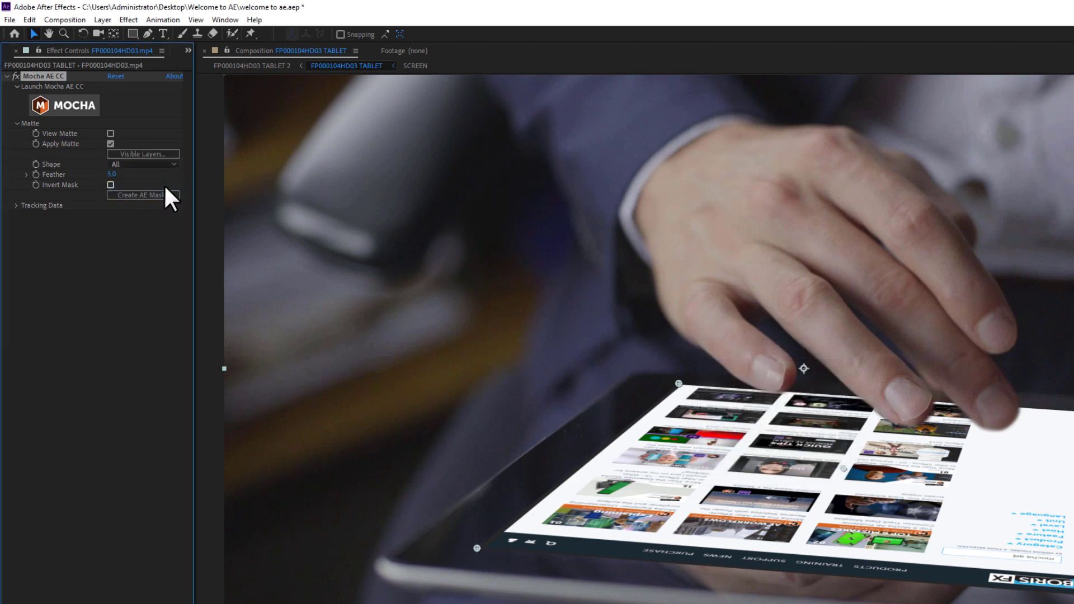
pyautogui.click(157, 163)
pyautogui.click(155, 177)
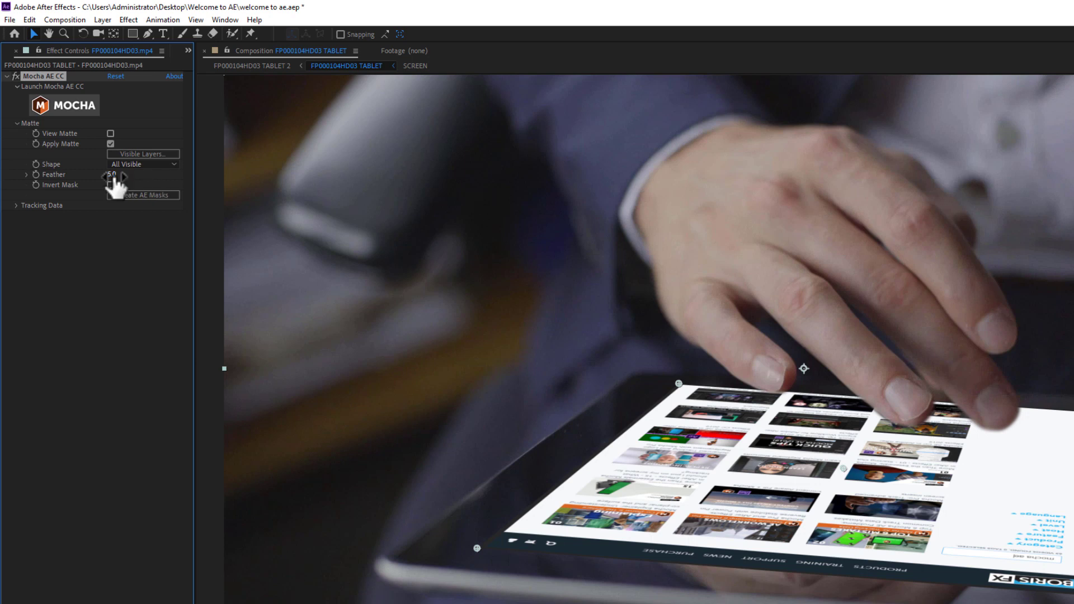
# - Try feather 45, then 3, and Invert, undo them, then create finger AE masks
pyautogui.moveTo(112, 174); pyautogui.dragTo(136, 175)
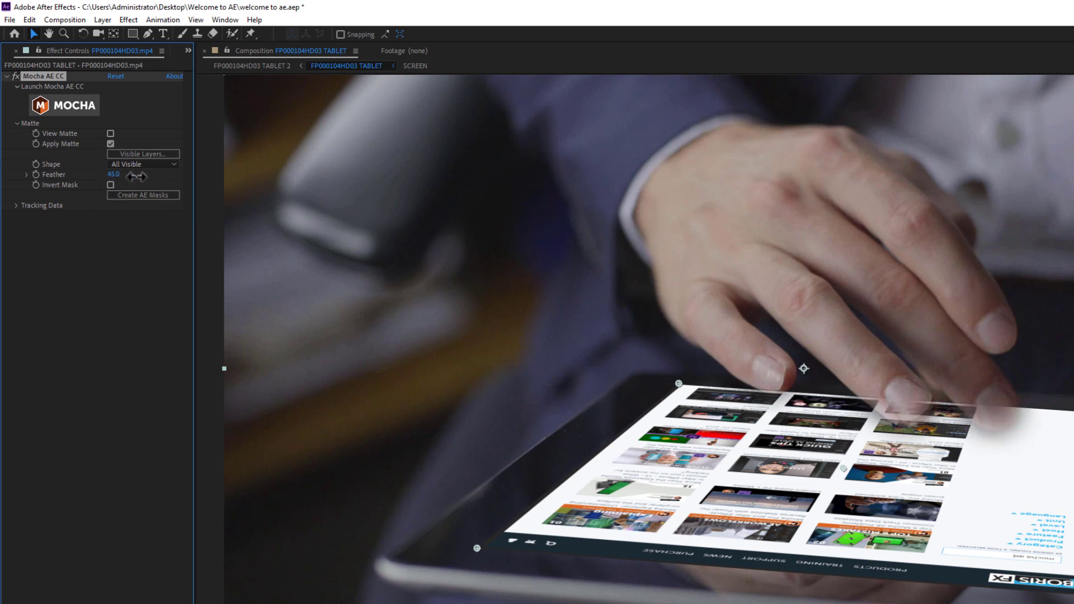
pyautogui.click(115, 174)
pyautogui.write('3')
pyautogui.press('Return')
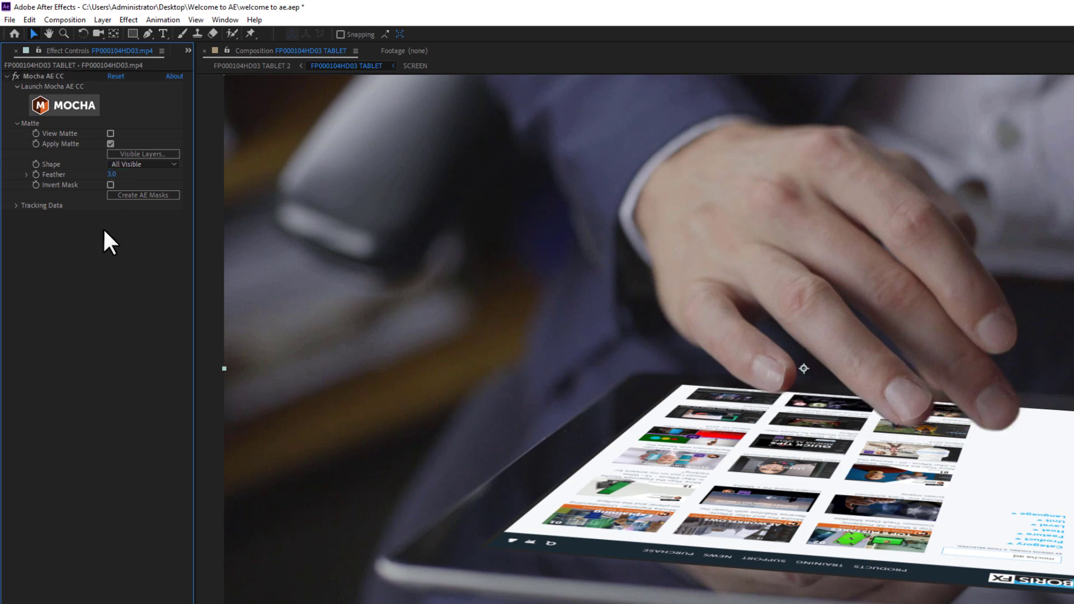
pyautogui.click(109, 182)
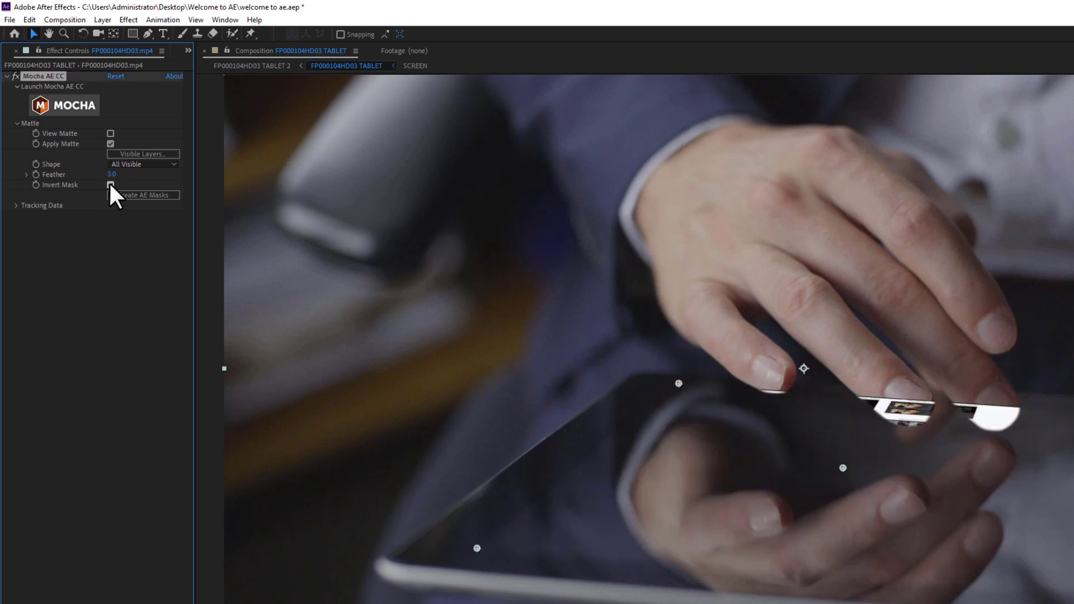
pyautogui.hotkey('ctrl', 'z')
pyautogui.hotkey('ctrl', 'z')
pyautogui.hotkey('ctrl', 'z')
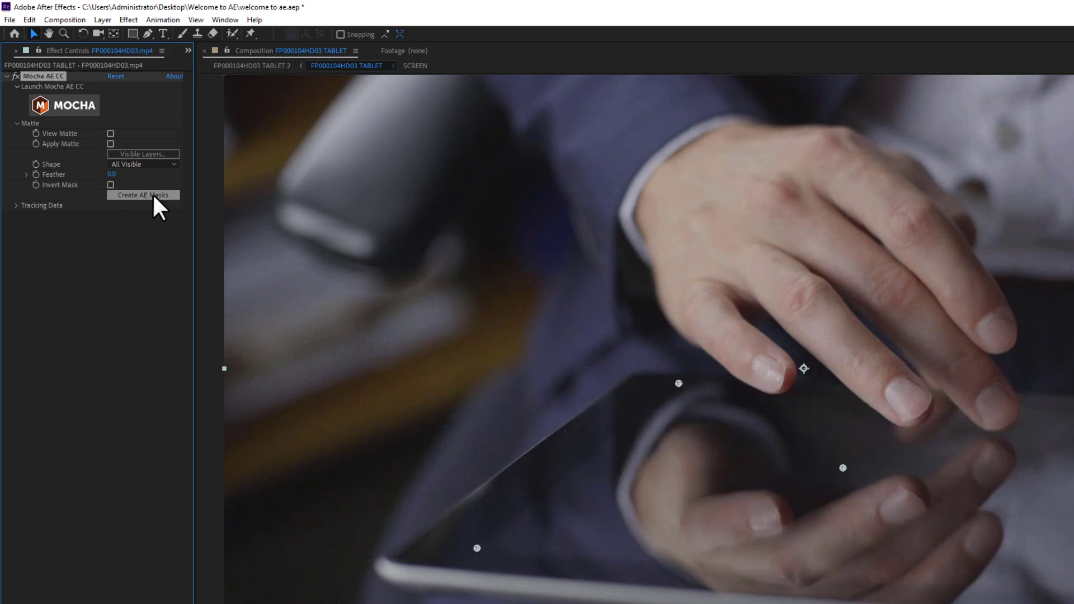
pyautogui.click(154, 197)
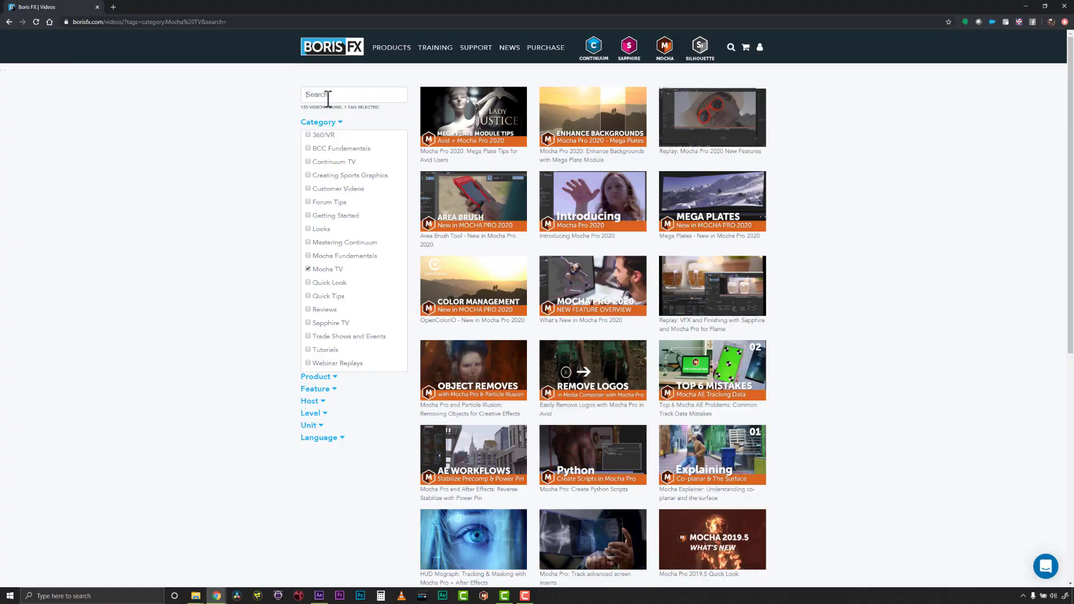
pyautogui.write('mocha ae')
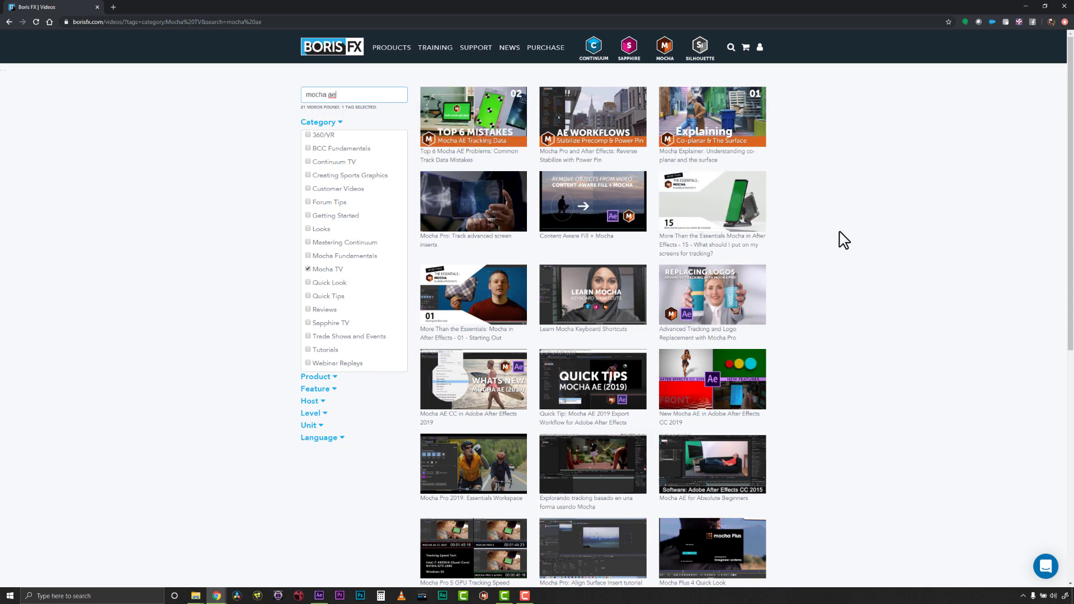
pyautogui.scroll(-1, 842, 239)
pyautogui.scroll(-2, 843, 240)
pyautogui.scroll(1, 840, 239)
pyautogui.scroll(2, 840, 239)
# - Clear the Mocha TV category filter and trim the search text toward 'mocha pro'
pyautogui.click(328, 270)
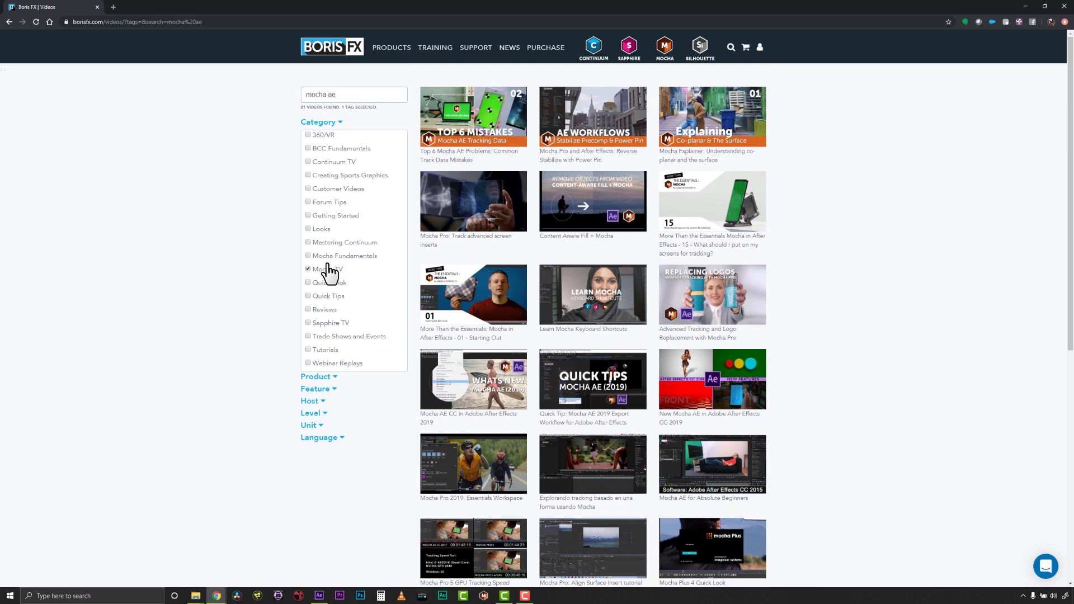
pyautogui.click(343, 99)
pyautogui.press('BackSpace')
pyautogui.press('BackSpace')
pyautogui.write('p')
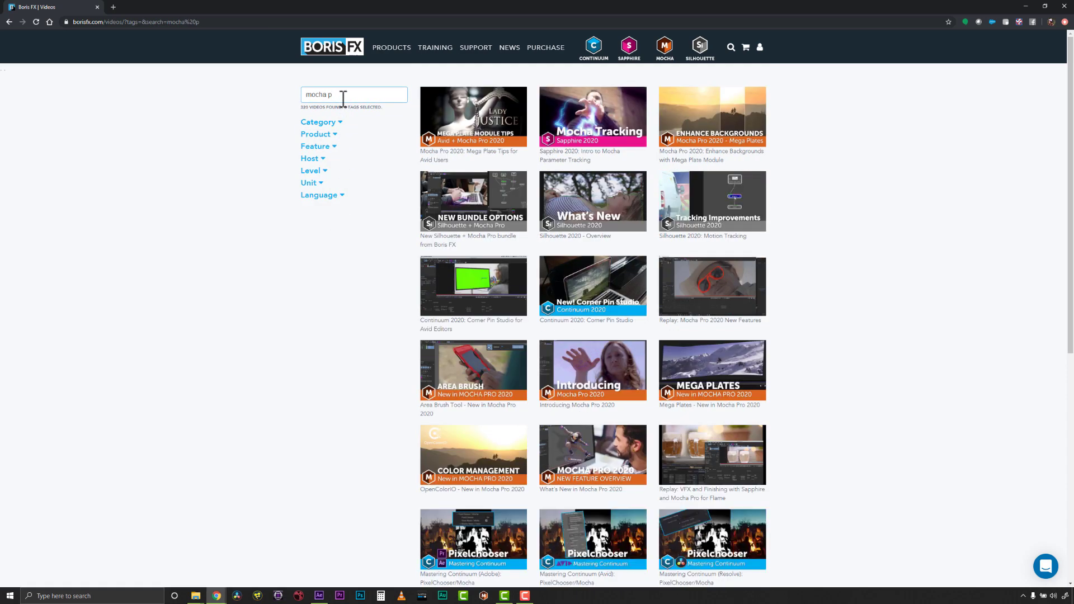